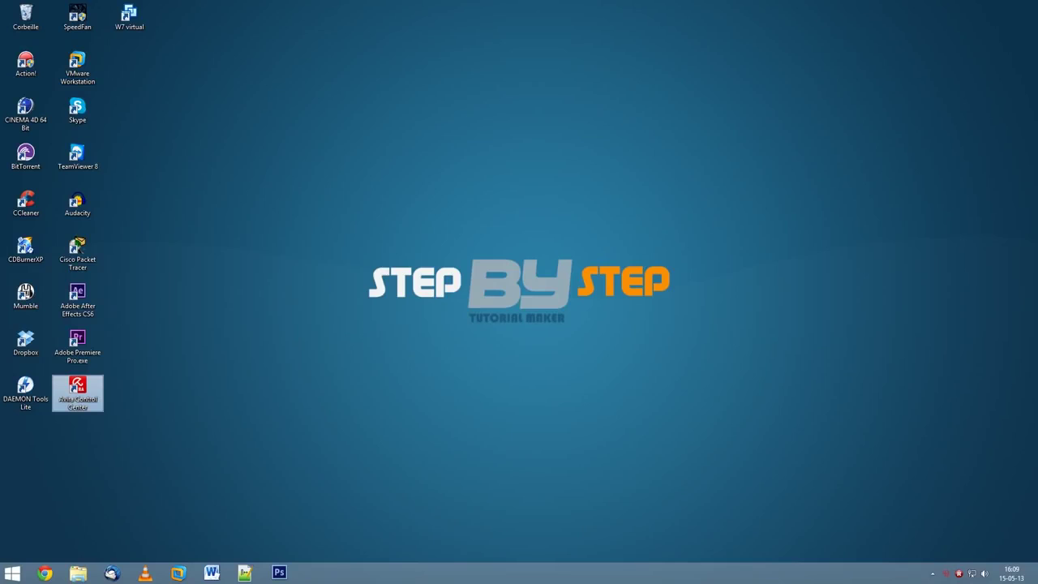
{"action": "left_click", "coordinate": [12, 573]}
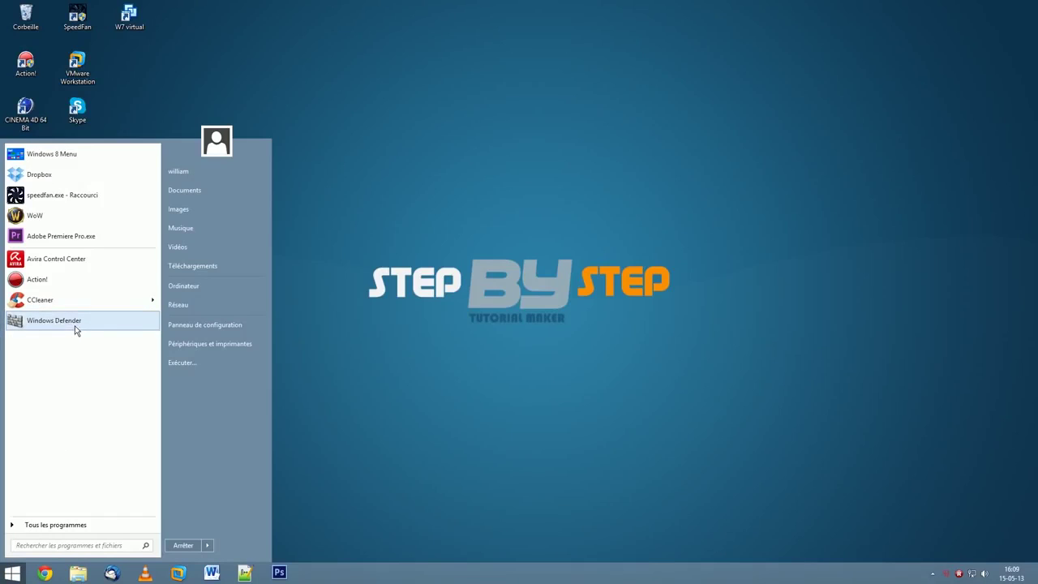
{"action": "left_click", "coordinate": [410, 366]}
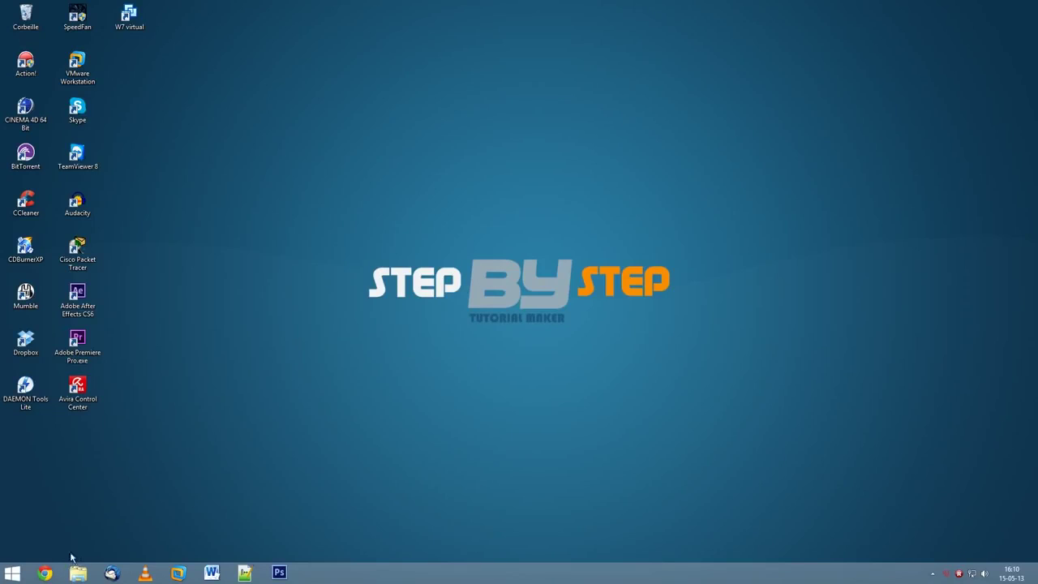
Search the web for "windows defender" in Chrome and look through the image results
{"action": "left_click", "coordinate": [44, 572]}
{"action": "left_click", "coordinate": [143, 23]}
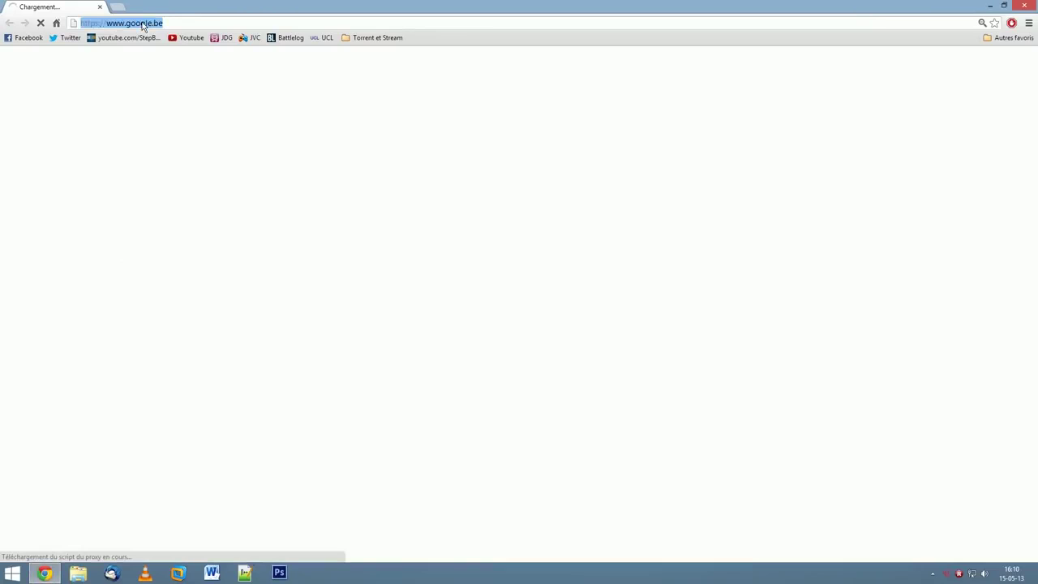
{"action": "type", "text": "windows defender"}
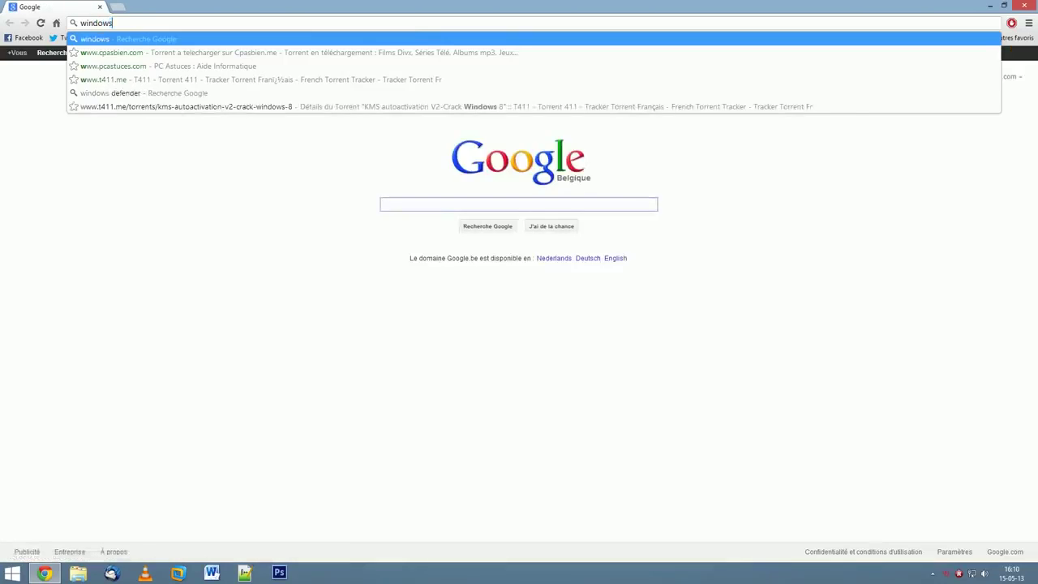
{"action": "key", "text": "Return"}
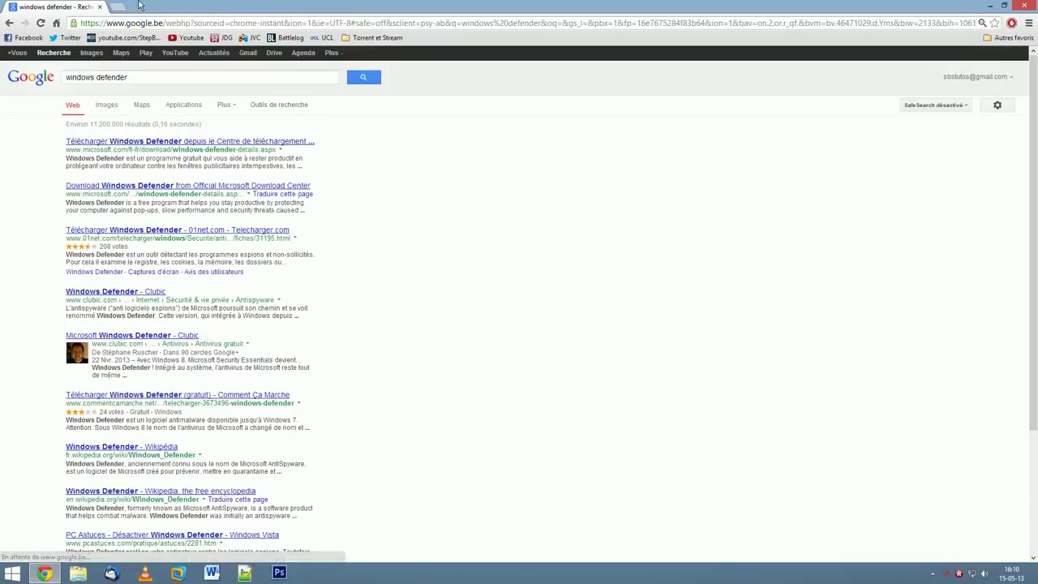
{"action": "left_click", "coordinate": [90, 53]}
{"action": "left_click", "coordinate": [335, 204]}
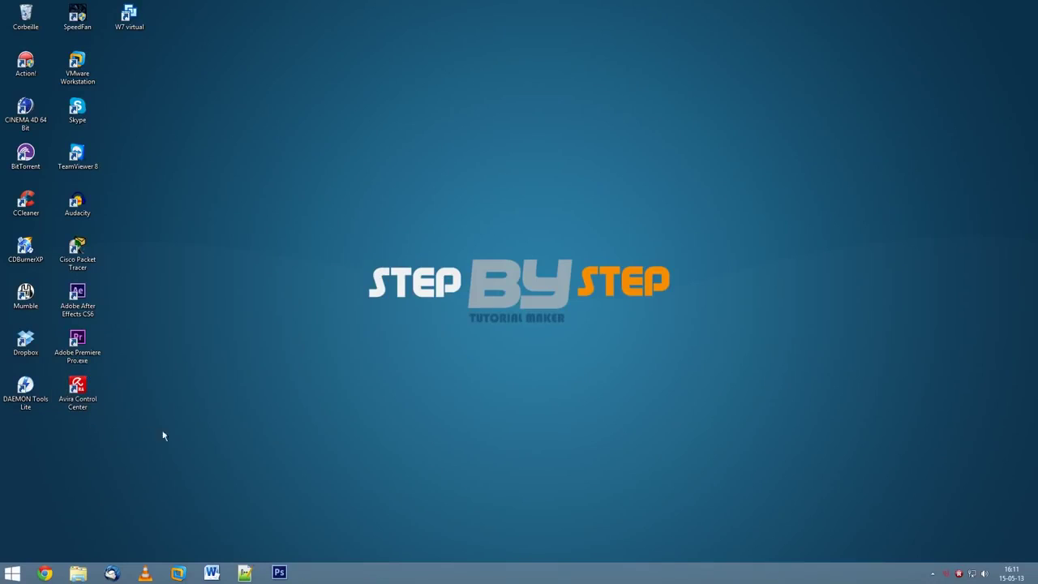
Open Avira Control Center, view the Scanner settings of its configuration in expert mode, and close the configuration without applying anything
{"action": "left_click", "coordinate": [77, 391]}
{"action": "key", "text": "Return"}
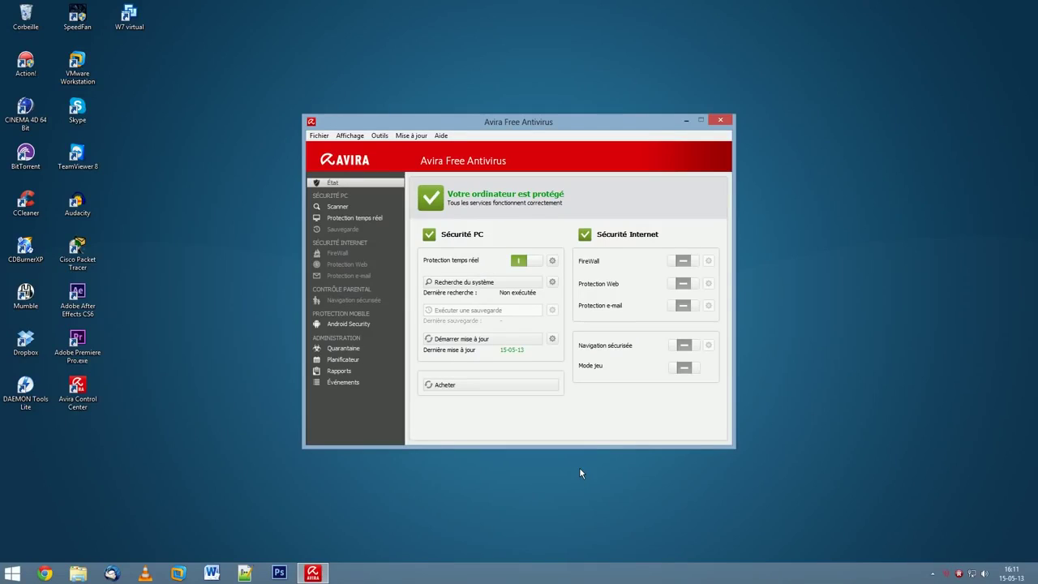
{"action": "left_click", "coordinate": [378, 137]}
{"action": "left_click", "coordinate": [390, 180]}
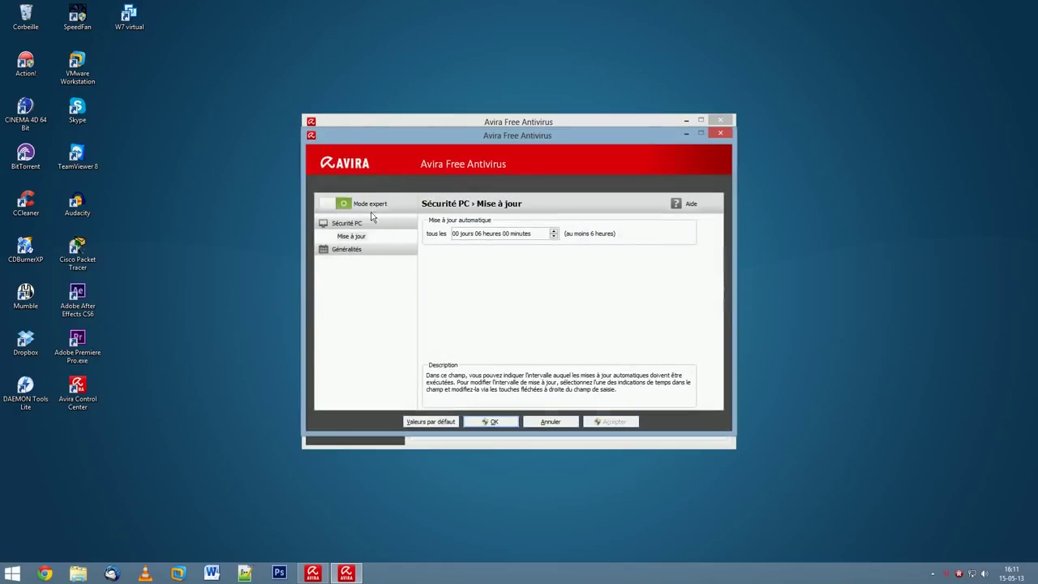
{"action": "left_click", "coordinate": [345, 205]}
{"action": "left_click", "coordinate": [345, 237]}
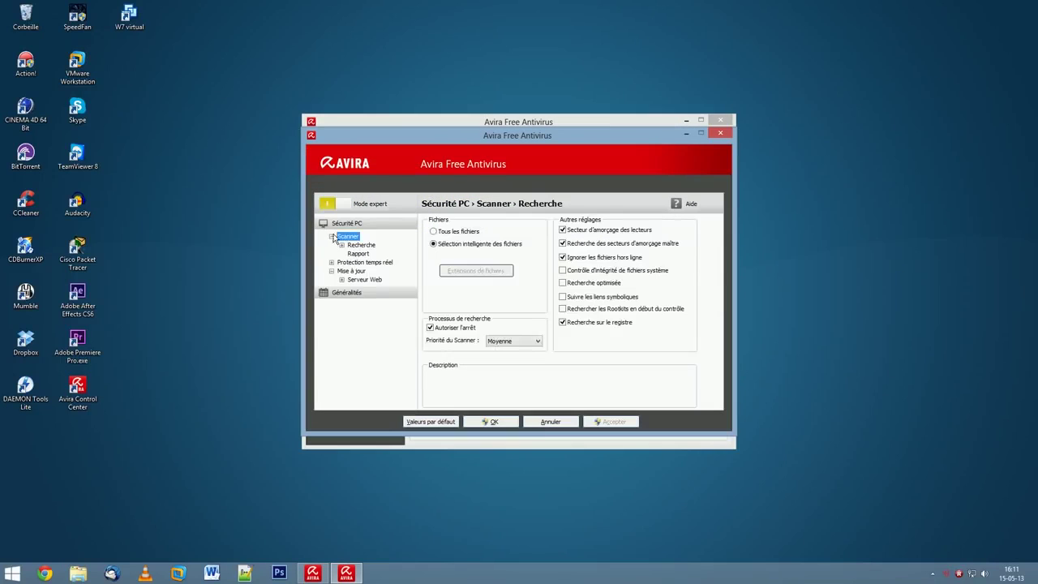
{"action": "left_click", "coordinate": [720, 133]}
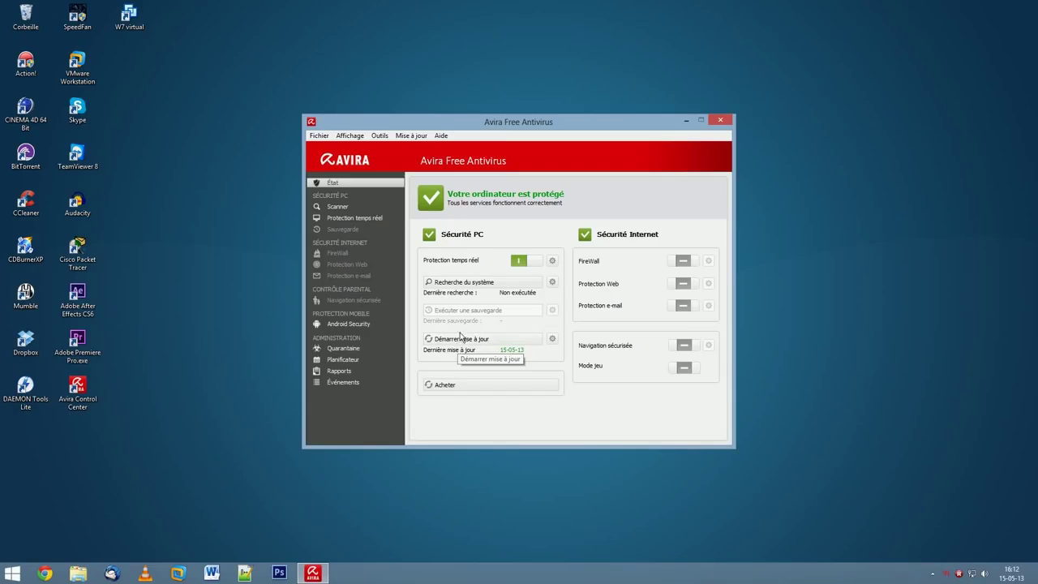
Run an update of the antivirus and close the update window
{"action": "left_click", "coordinate": [412, 135]}
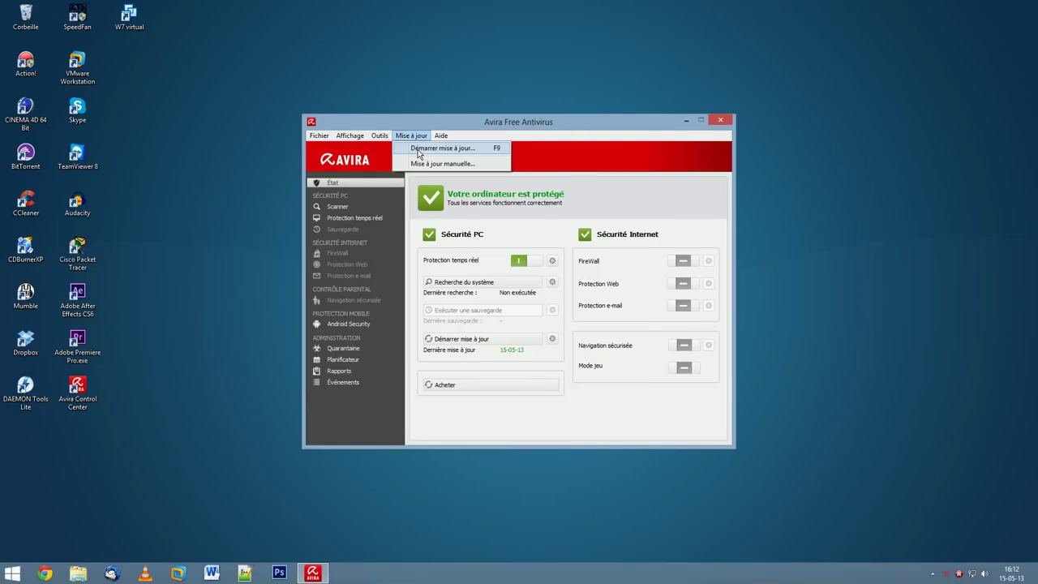
{"action": "left_click", "coordinate": [419, 149]}
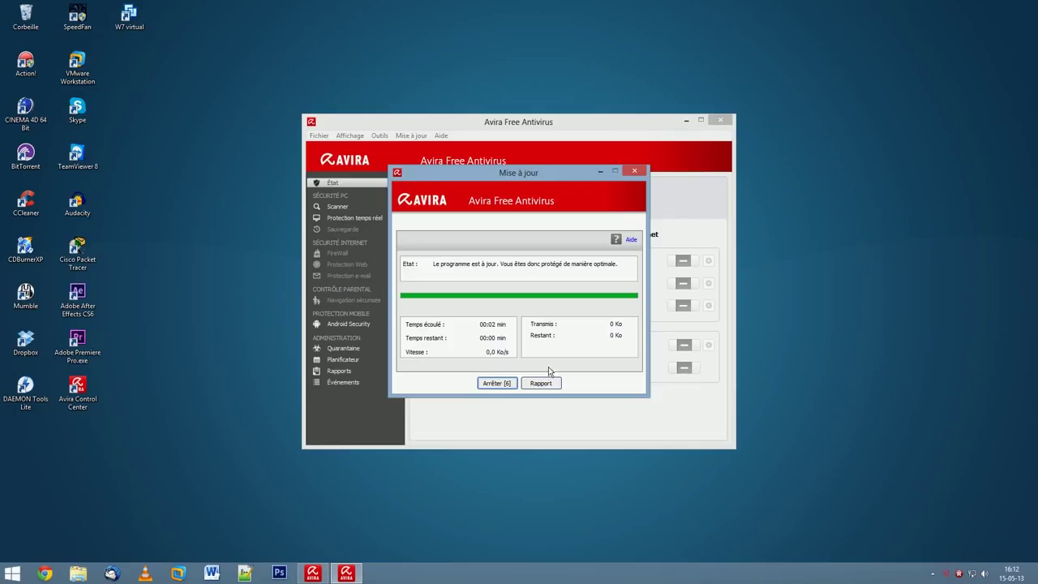
{"action": "left_click", "coordinate": [498, 384]}
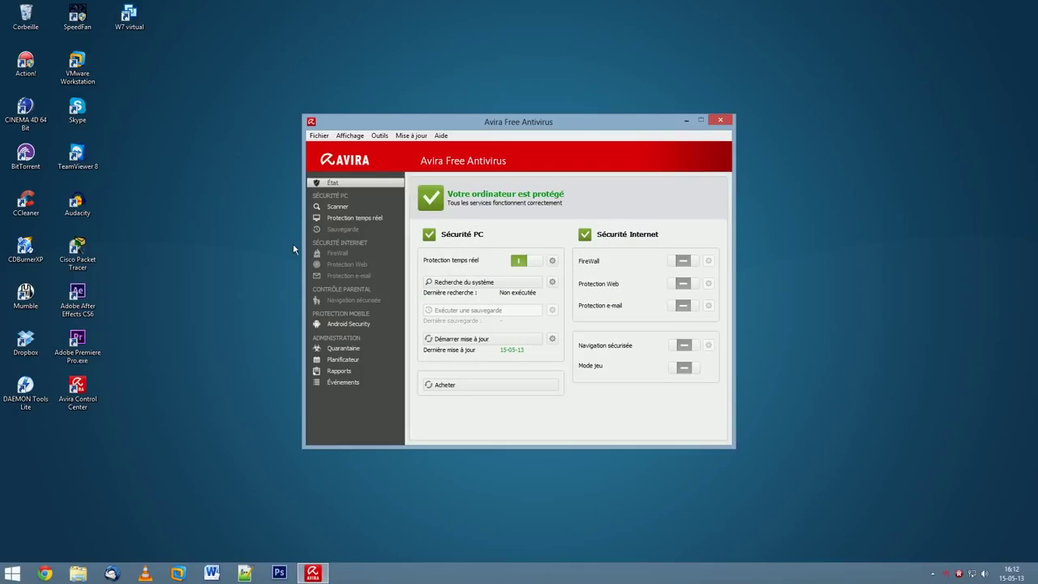
Show the Scanner profiles and select "Contrôle rapide du système"
{"action": "left_click", "coordinate": [339, 208]}
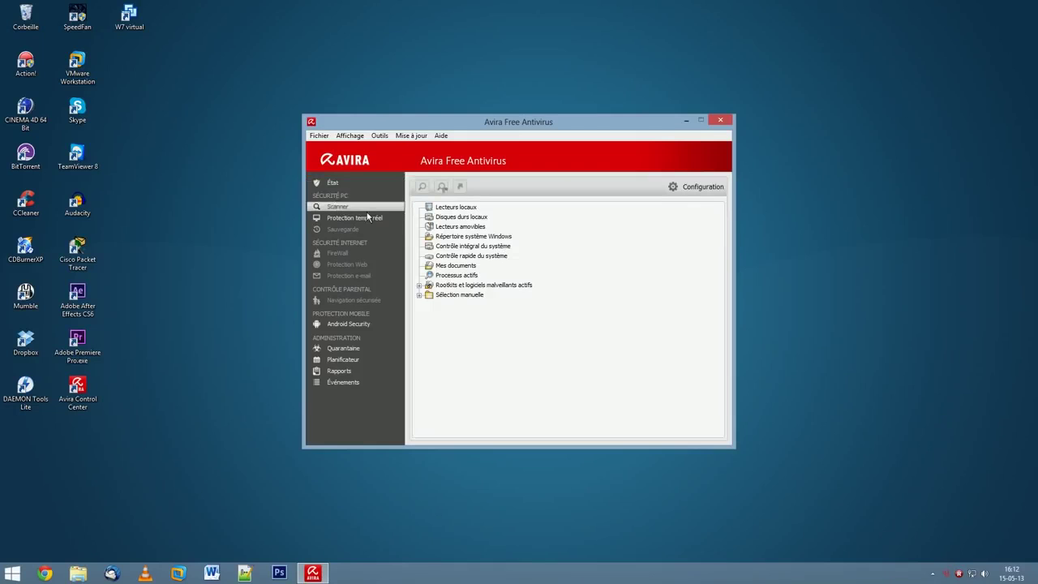
{"action": "left_click", "coordinate": [485, 257]}
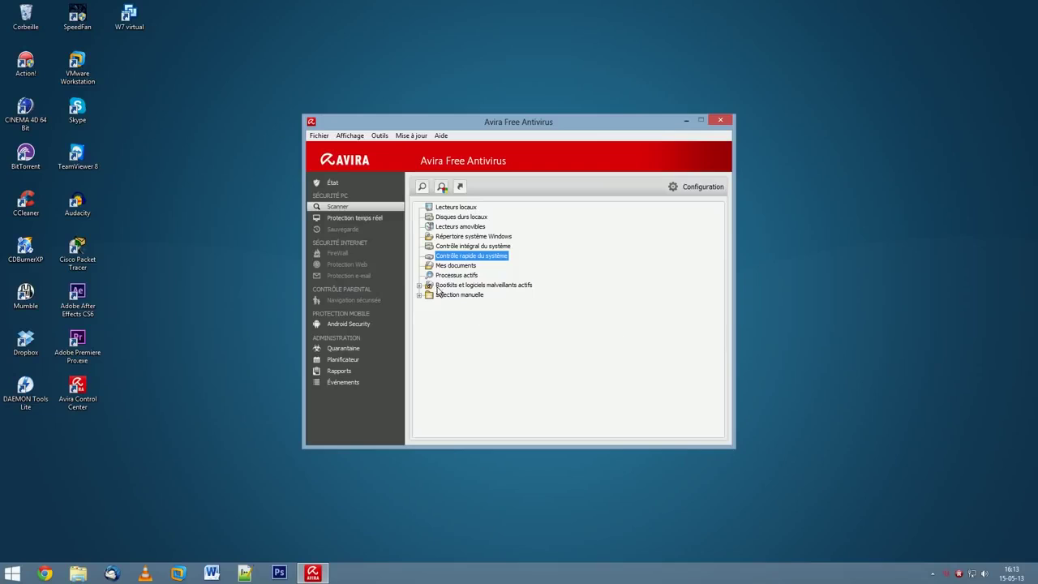
View the real-time protection status, look through its virus information list, and close the list
{"action": "left_click", "coordinate": [371, 221]}
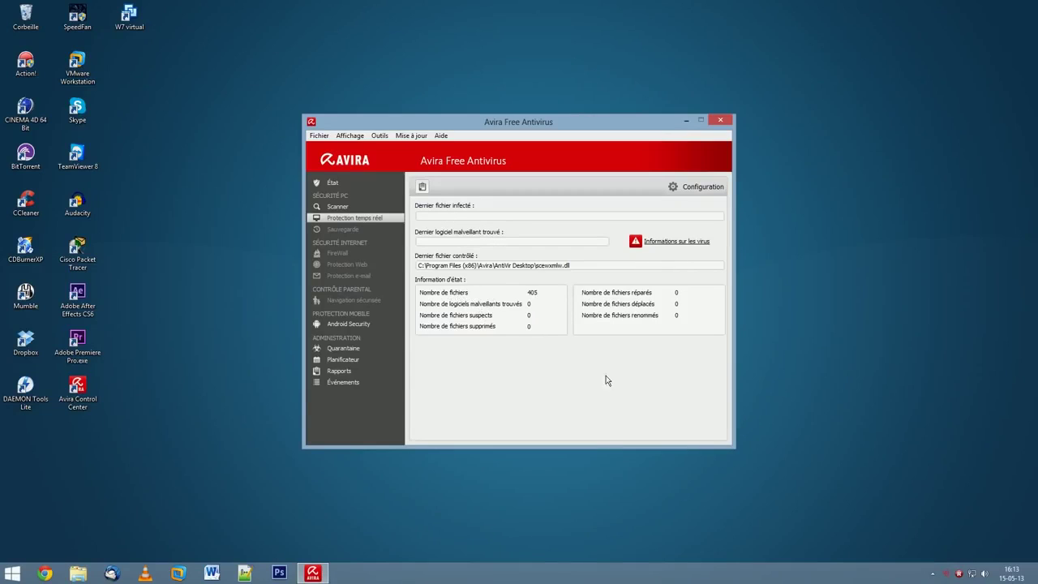
{"action": "left_click", "coordinate": [668, 242]}
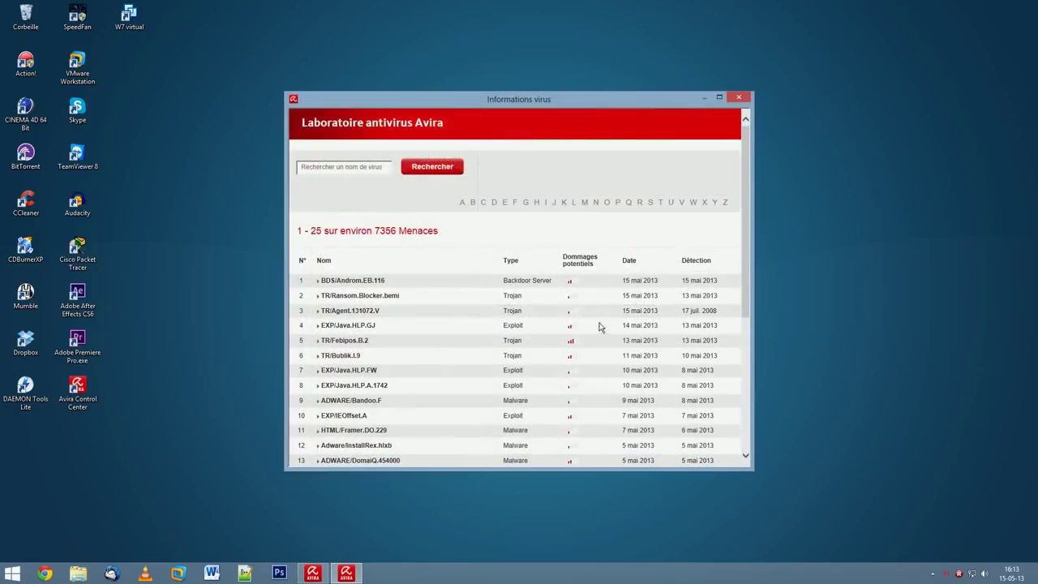
{"action": "left_click_drag", "start_coordinate": [746, 259], "coordinate": [767, 378]}
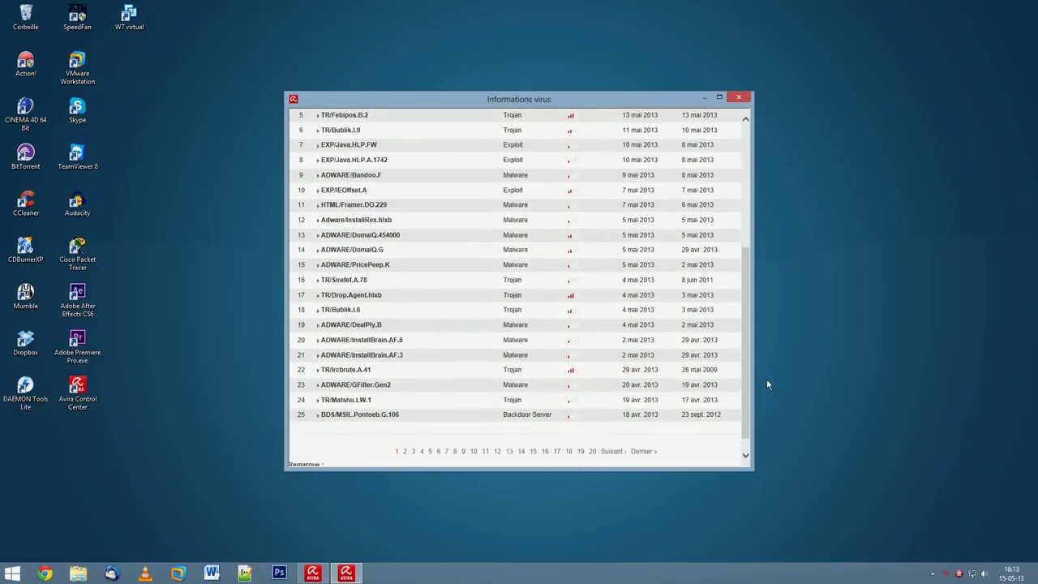
{"action": "left_click", "coordinate": [746, 99]}
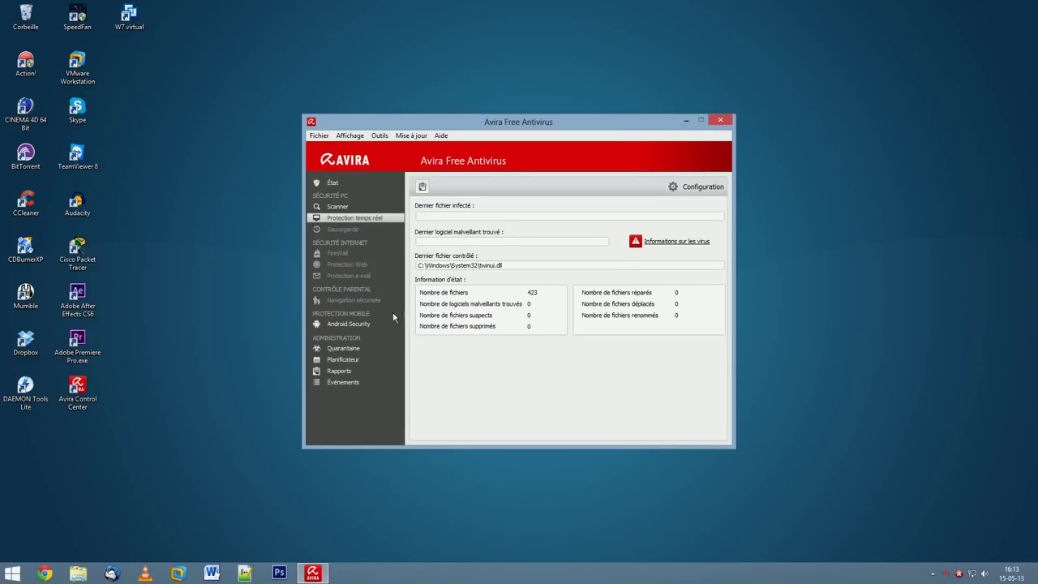
View the Android Security and Quarantine pages, including the file chooser for adding a file to quarantine, without adding anything
{"action": "left_click", "coordinate": [357, 325]}
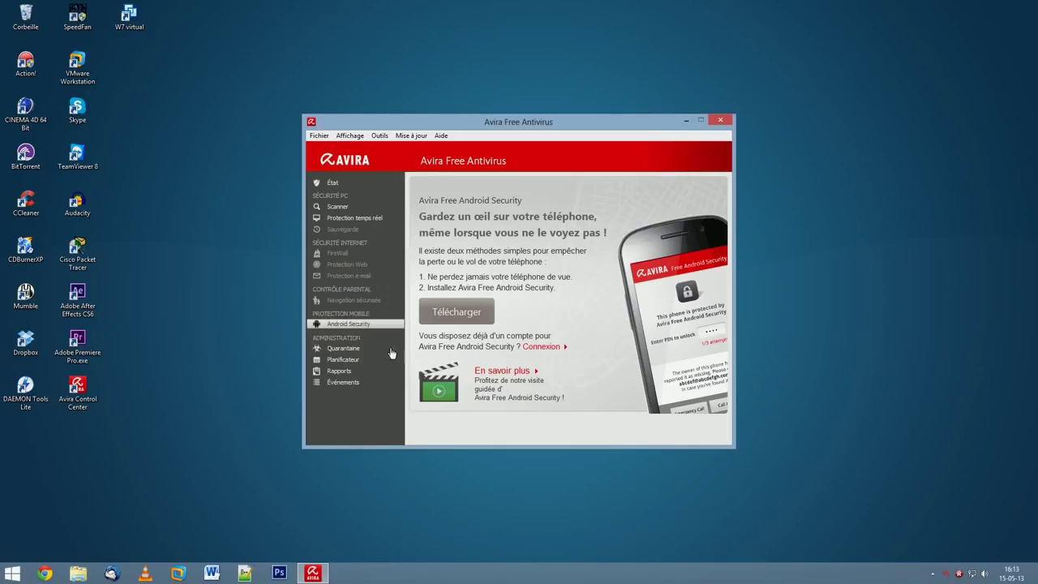
{"action": "left_click", "coordinate": [345, 349]}
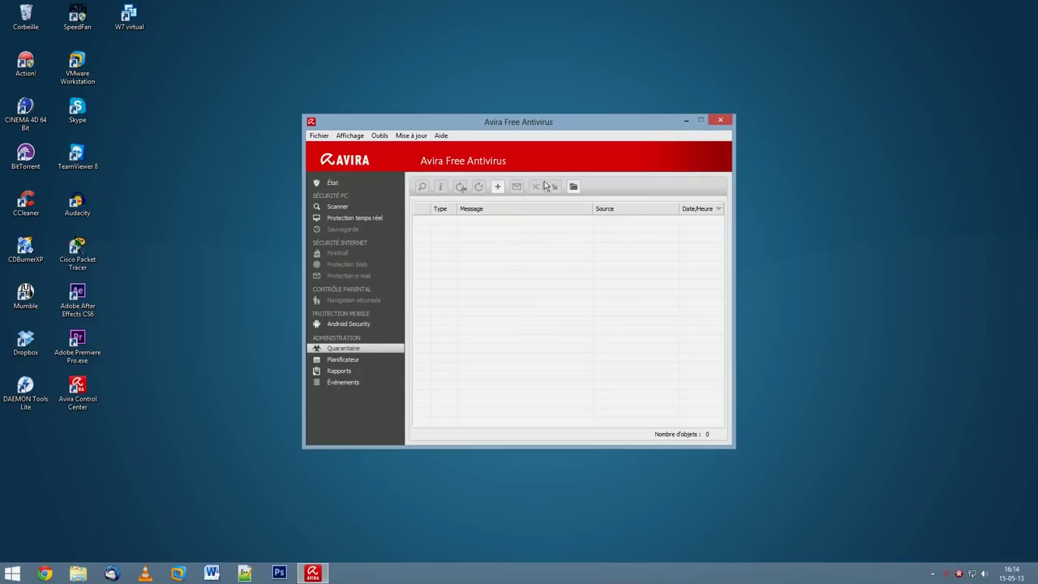
{"action": "left_click", "coordinate": [497, 188]}
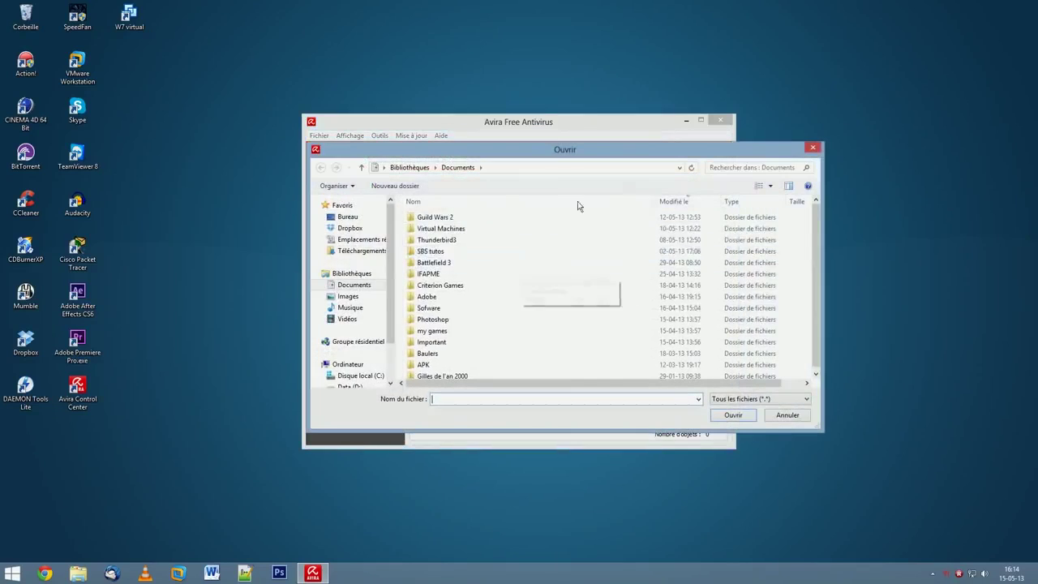
{"action": "left_click", "coordinate": [812, 150]}
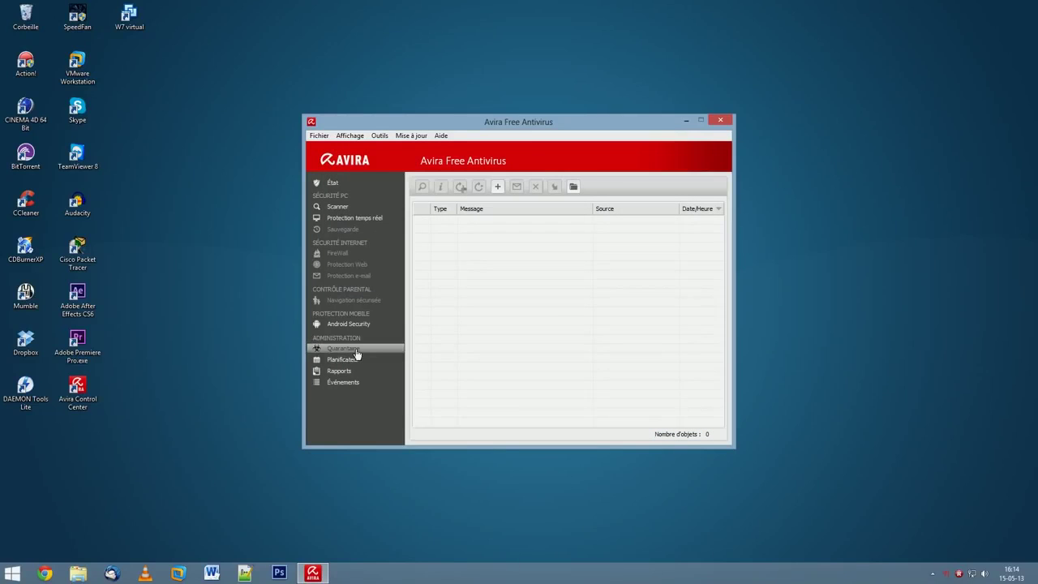
Examine the scheduled task "Contrôle rapide du système" in the scheduler, trying its activation option and viewing its properties
{"action": "left_click", "coordinate": [377, 362]}
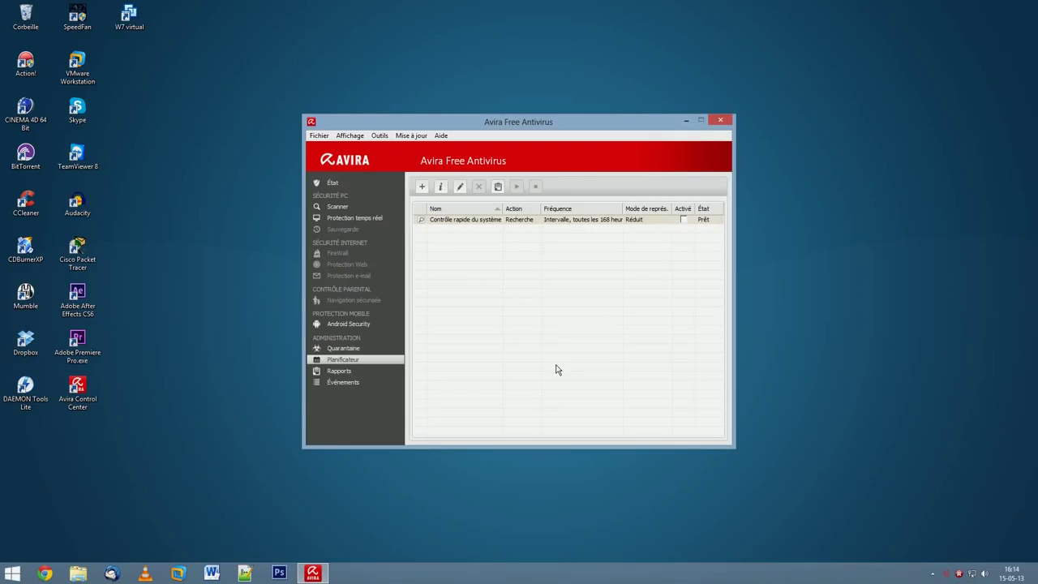
{"action": "left_click", "coordinate": [684, 220]}
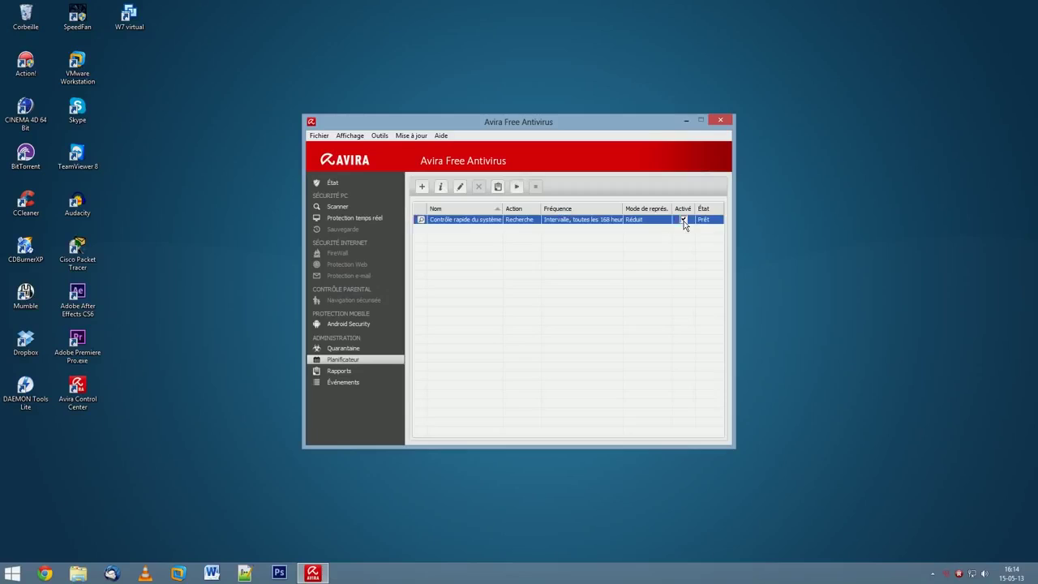
{"action": "left_click", "coordinate": [684, 220]}
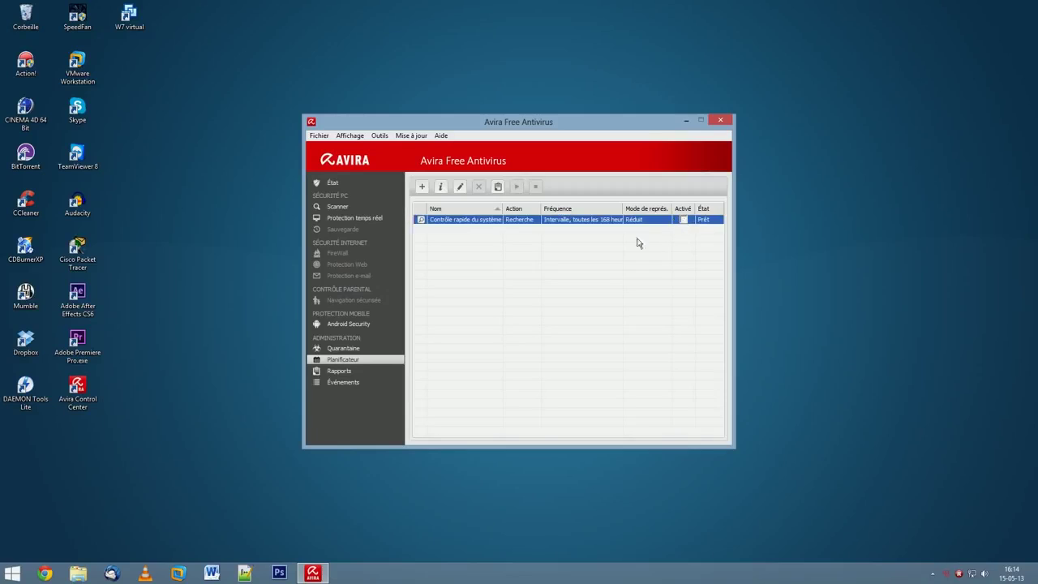
{"action": "double_click", "coordinate": [568, 225]}
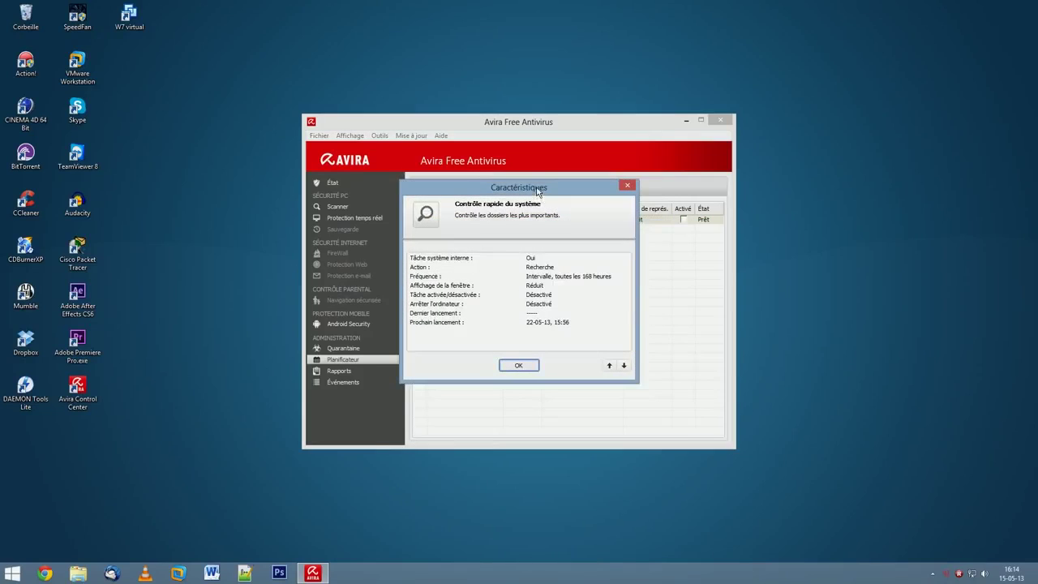
{"action": "left_click_drag", "start_coordinate": [540, 186], "coordinate": [513, 148]}
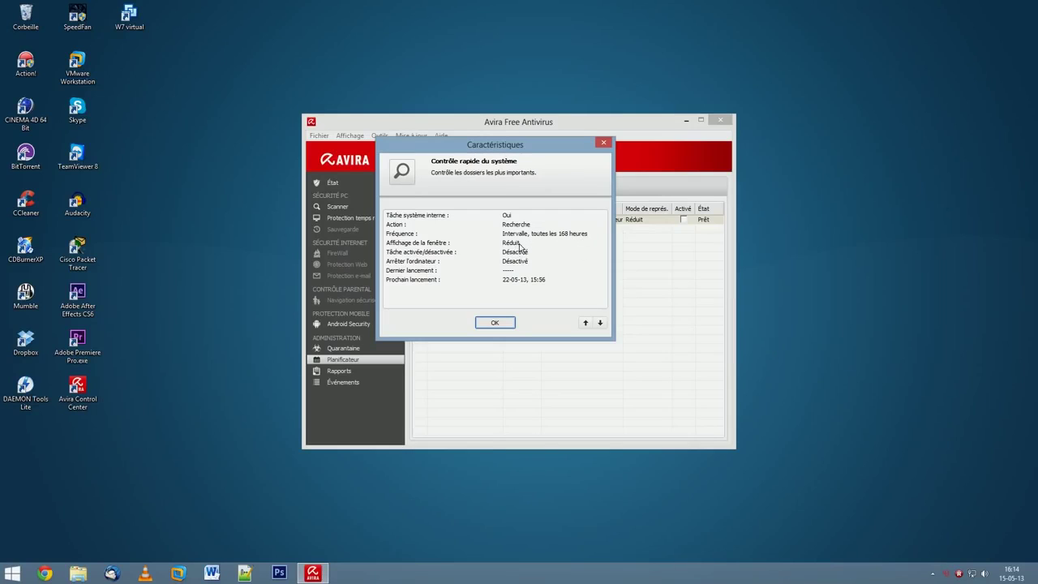
{"action": "left_click", "coordinate": [494, 323]}
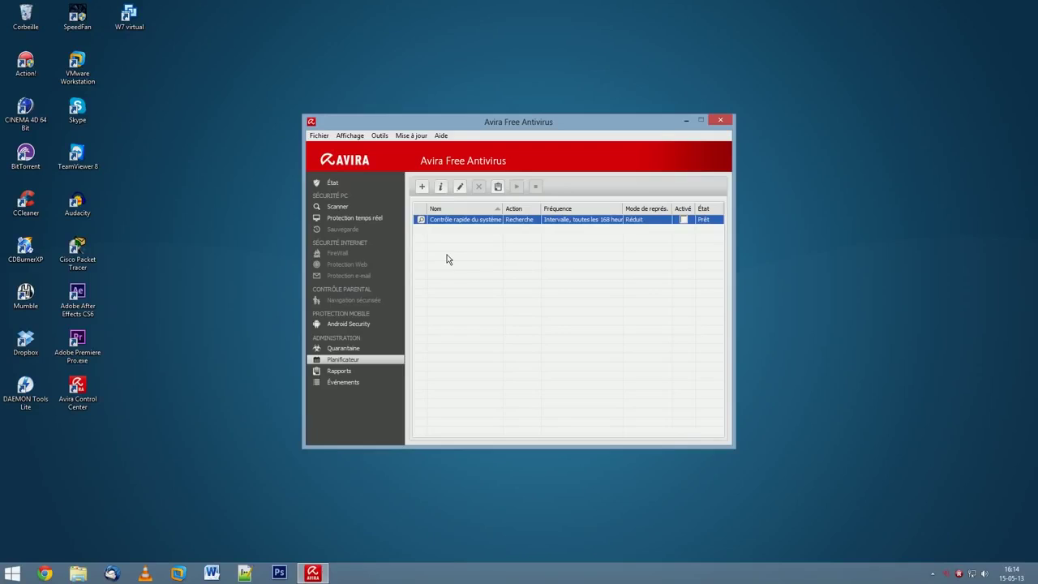
{"action": "left_click", "coordinate": [588, 242]}
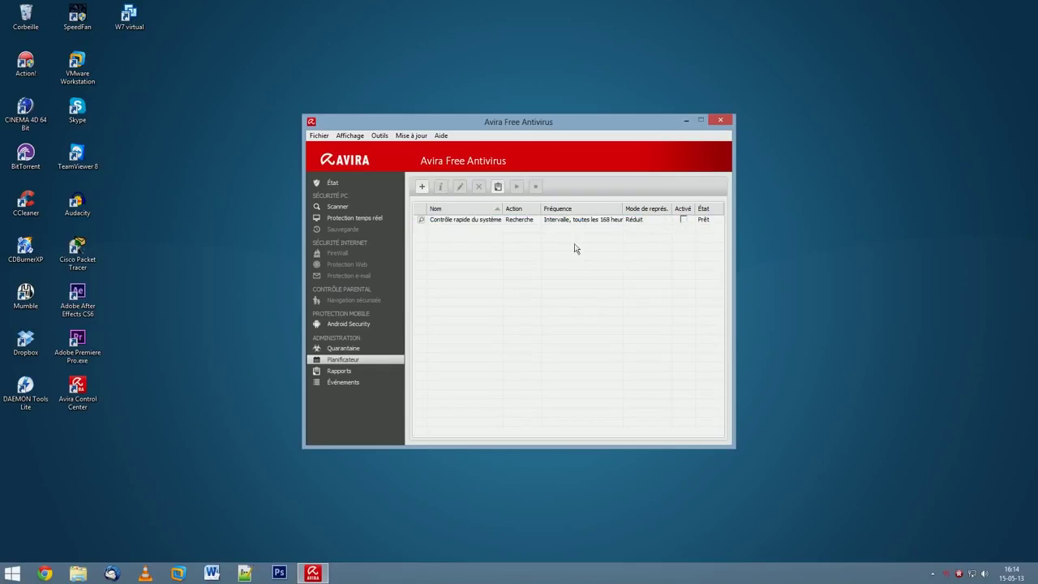
Start a new scheduled task named "Test" with the description "test" and the task type "Tâche de contrôle"
{"action": "left_click", "coordinate": [422, 187]}
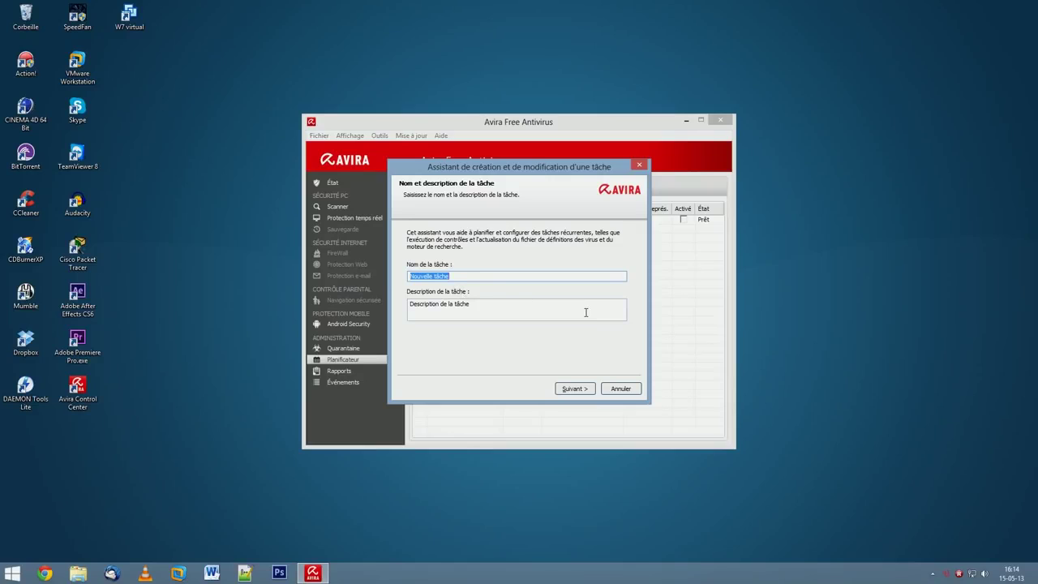
{"action": "type", "text": "T"}
{"action": "key", "text": "Tab"}
{"action": "type", "text": "test"}
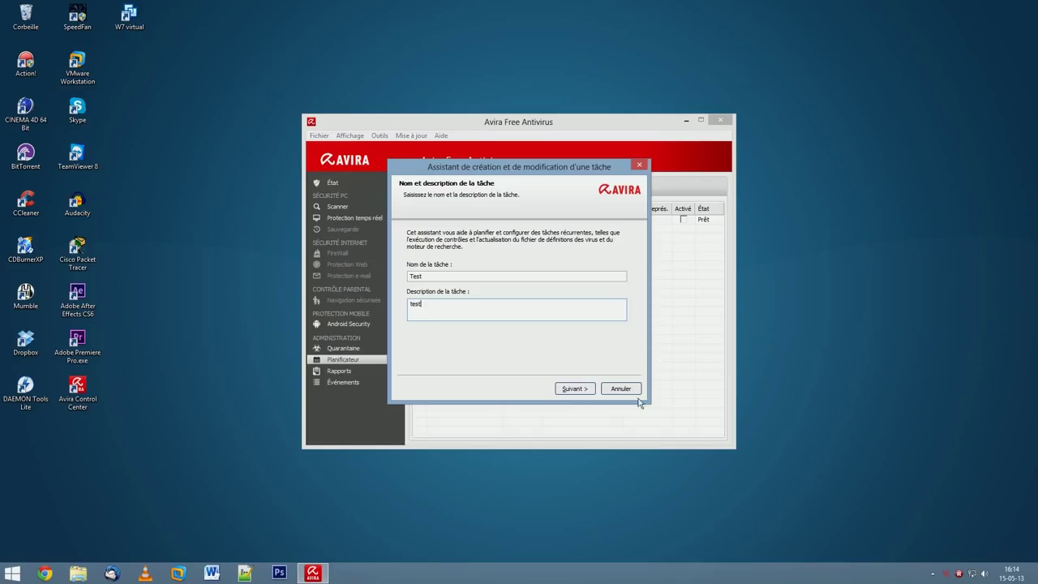
{"action": "left_click", "coordinate": [573, 391]}
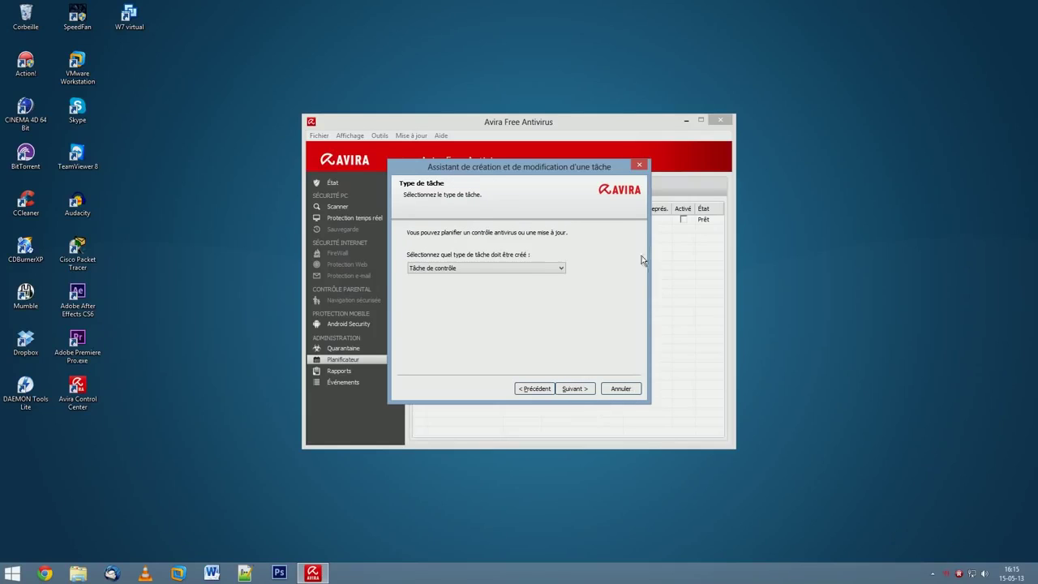
{"action": "left_click", "coordinate": [466, 271]}
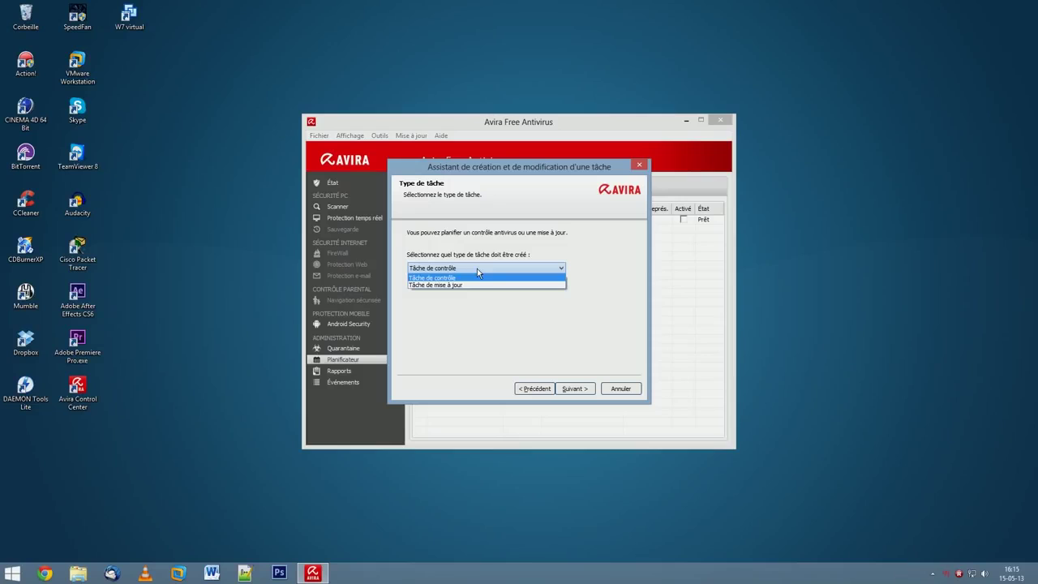
{"action": "left_click", "coordinate": [474, 277]}
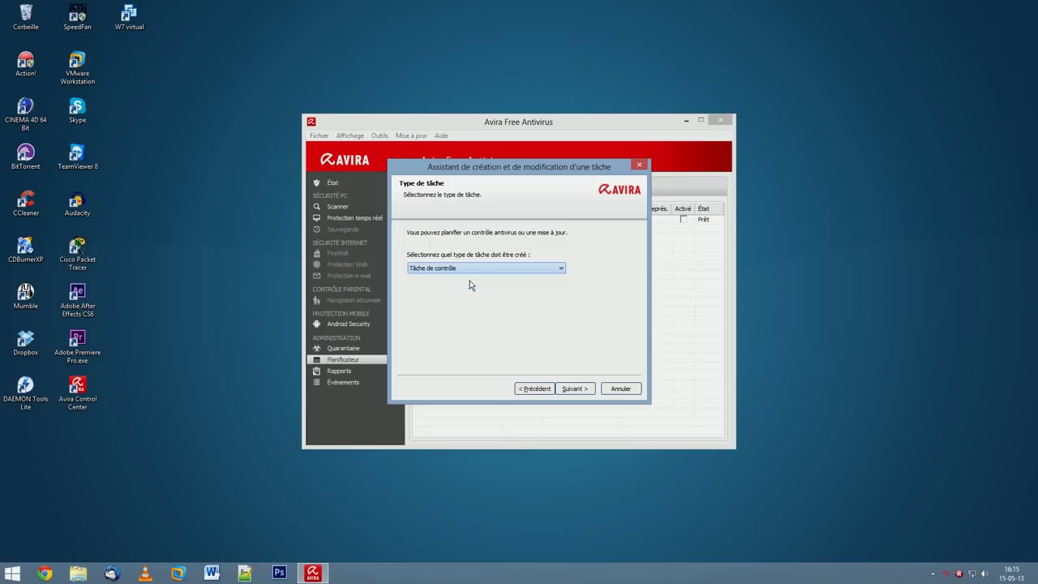
Look through the available scan profiles and assign the profile "Lecteurs locaux" to the new task
{"action": "left_click", "coordinate": [572, 389]}
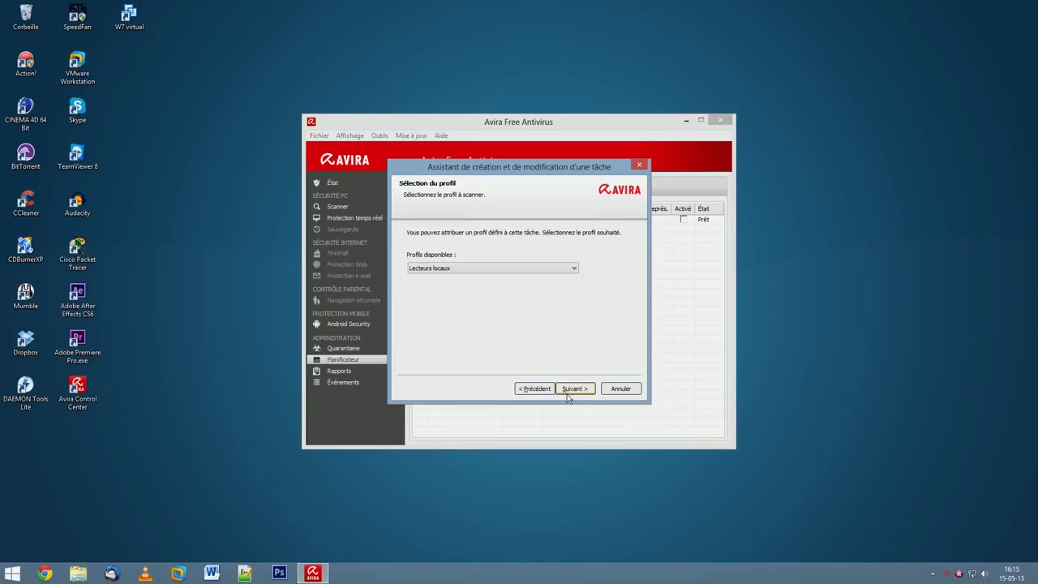
{"action": "left_click", "coordinate": [470, 268]}
{"action": "scroll", "coordinate": [471, 296], "scroll_direction": "down", "scroll_amount": 2}
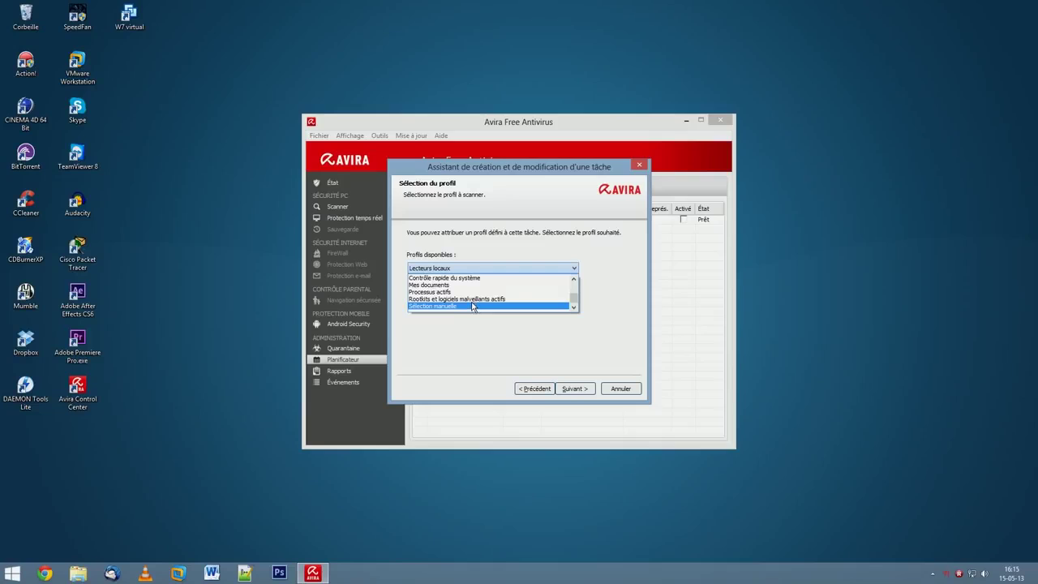
{"action": "scroll", "coordinate": [467, 298], "scroll_direction": "up", "scroll_amount": 2}
{"action": "scroll", "coordinate": [462, 294], "scroll_direction": "down", "scroll_amount": 2}
{"action": "scroll", "coordinate": [464, 292], "scroll_direction": "up", "scroll_amount": 2}
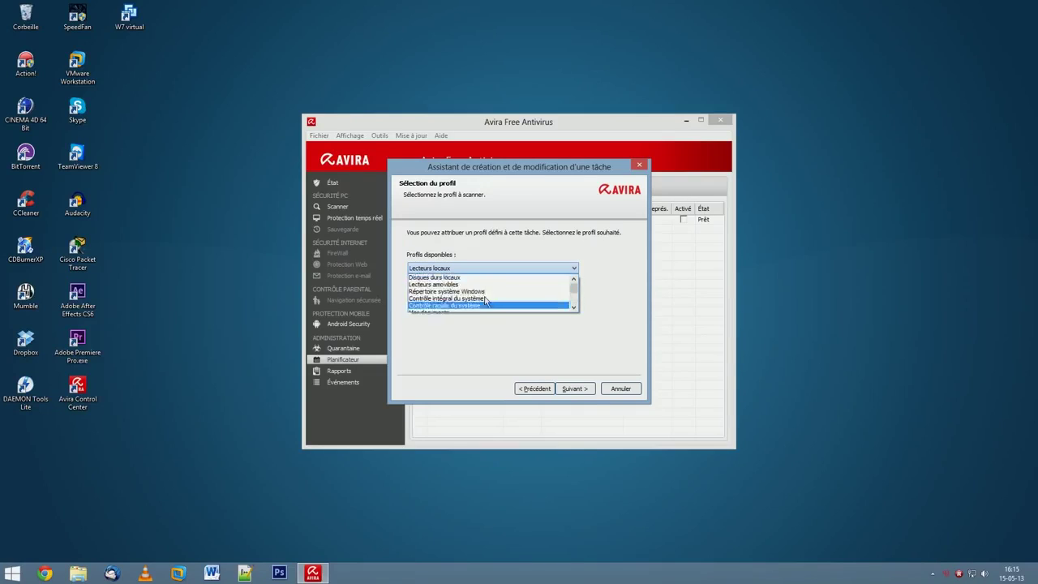
{"action": "left_click", "coordinate": [456, 279]}
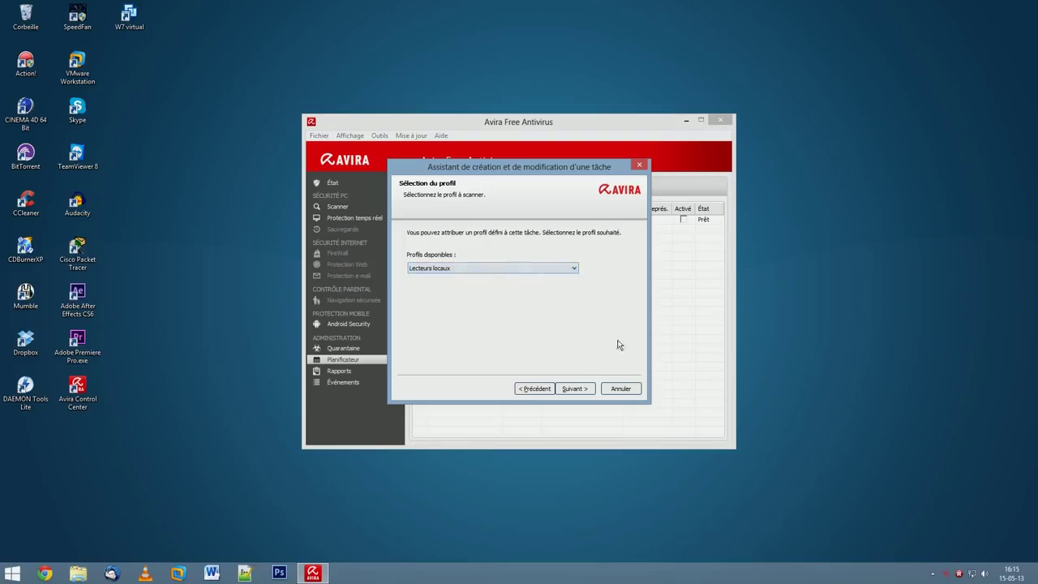
{"action": "left_click", "coordinate": [576, 389]}
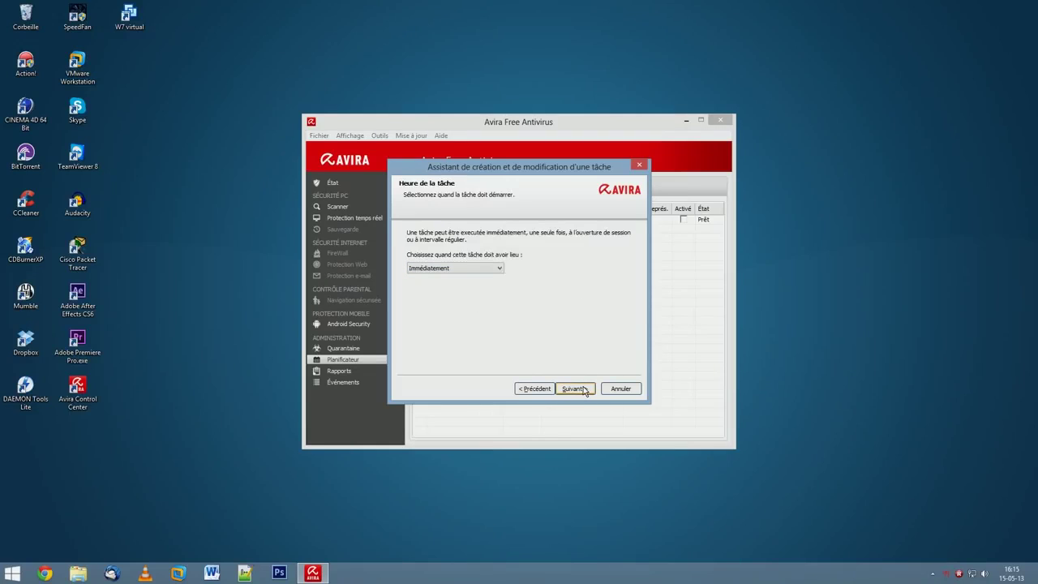
Schedule the task to run "Toutes les semaines" on dimanche at 16:14
{"action": "left_click", "coordinate": [477, 268]}
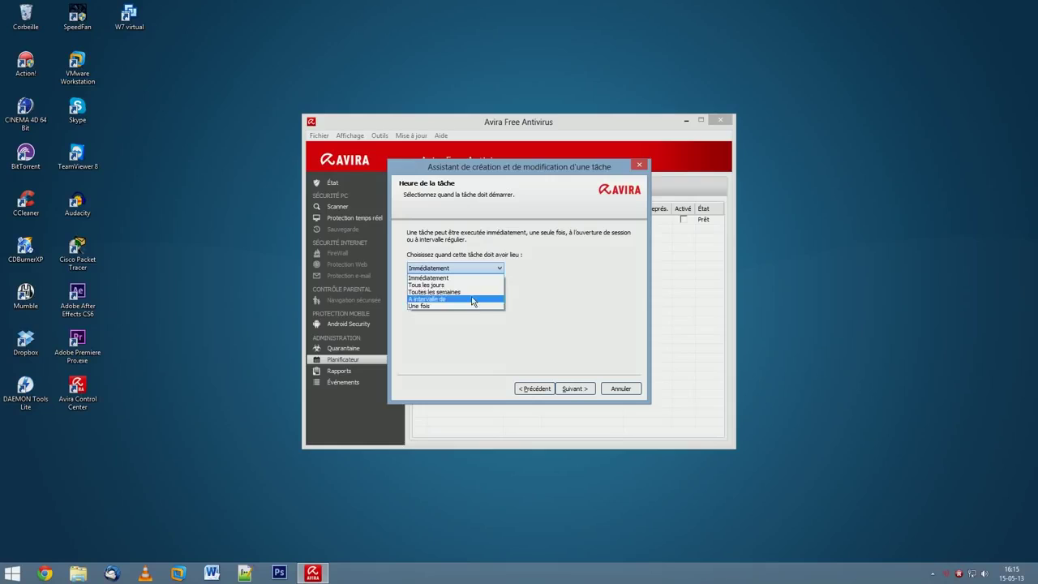
{"action": "left_click", "coordinate": [456, 292]}
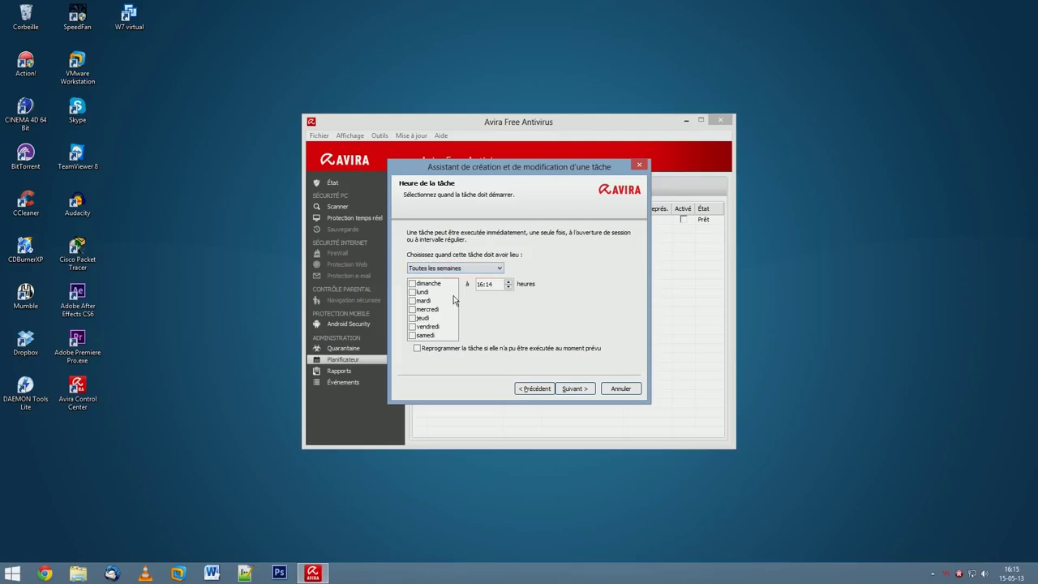
{"action": "left_click", "coordinate": [412, 283]}
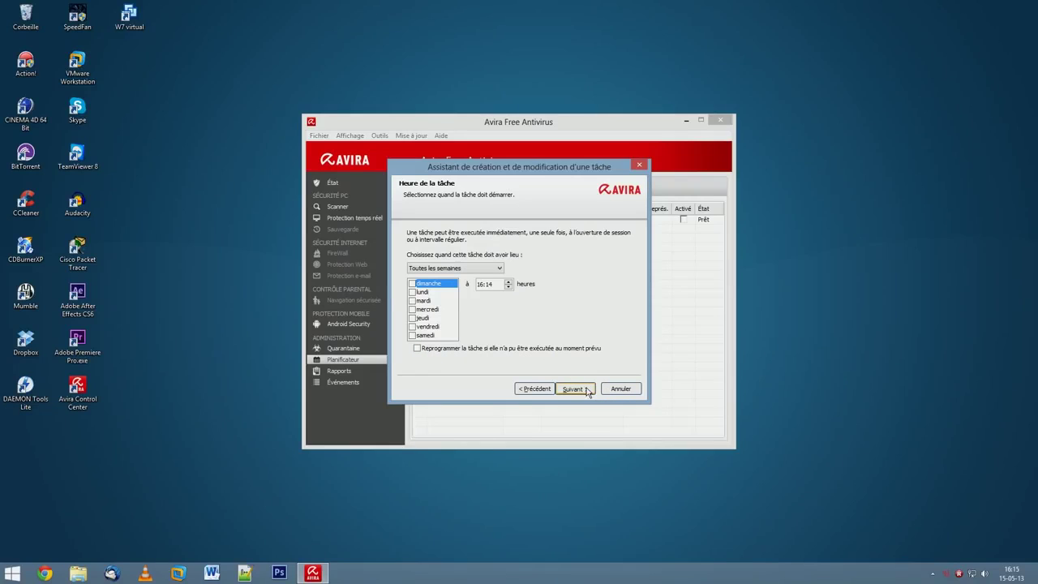
{"action": "left_click", "coordinate": [412, 284]}
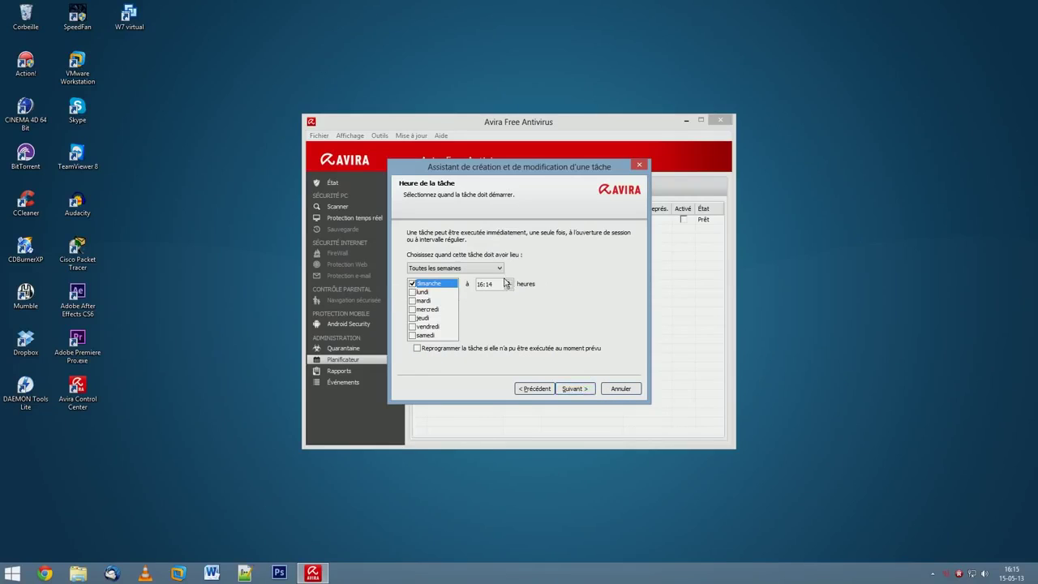
{"action": "left_click", "coordinate": [582, 390]}
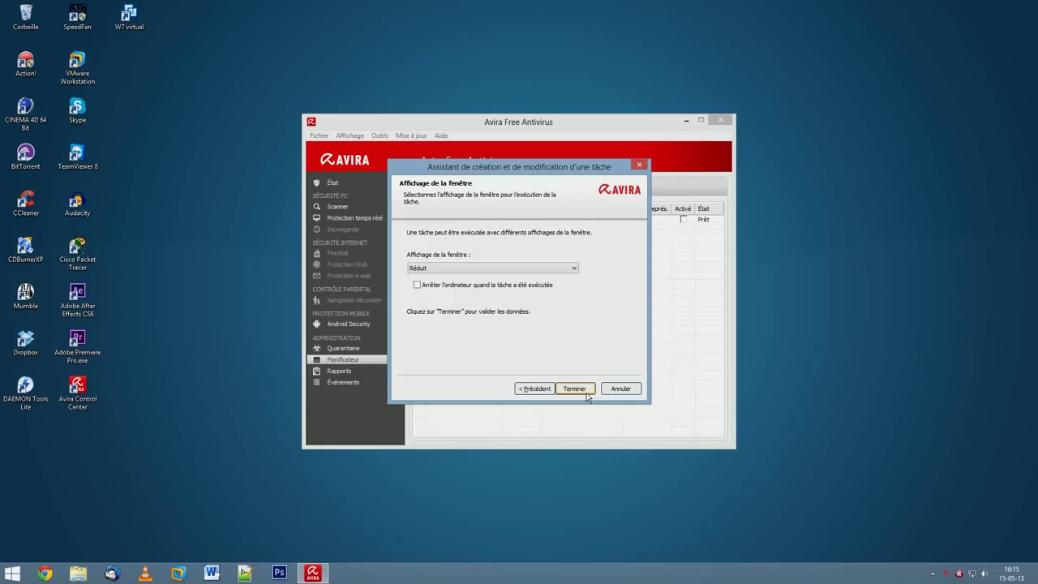
Set the task's window display to "Réduit", without shutting down the computer after execution, and finish creating the task
{"action": "left_click", "coordinate": [498, 269]}
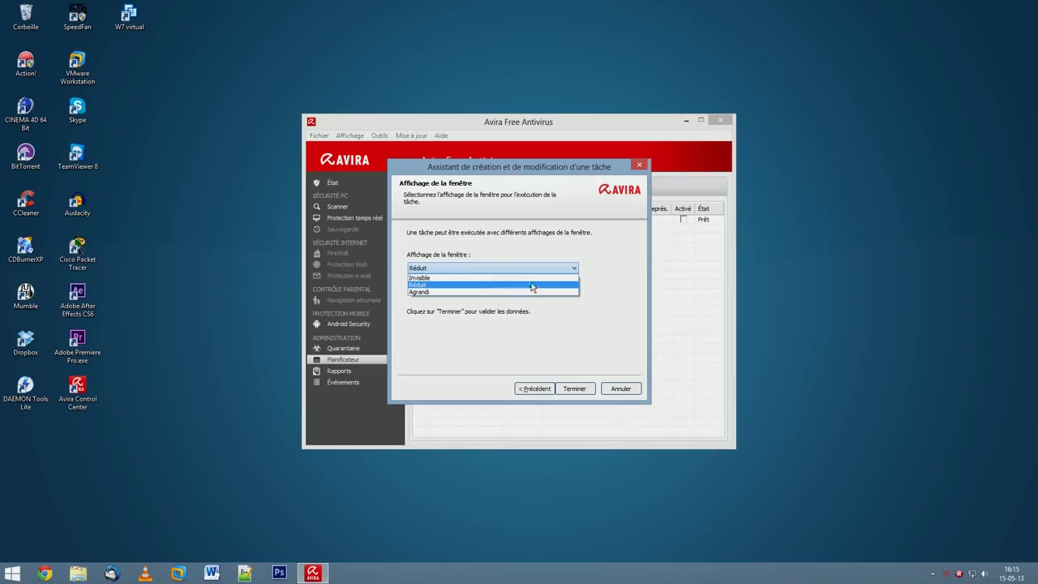
{"action": "left_click", "coordinate": [461, 292]}
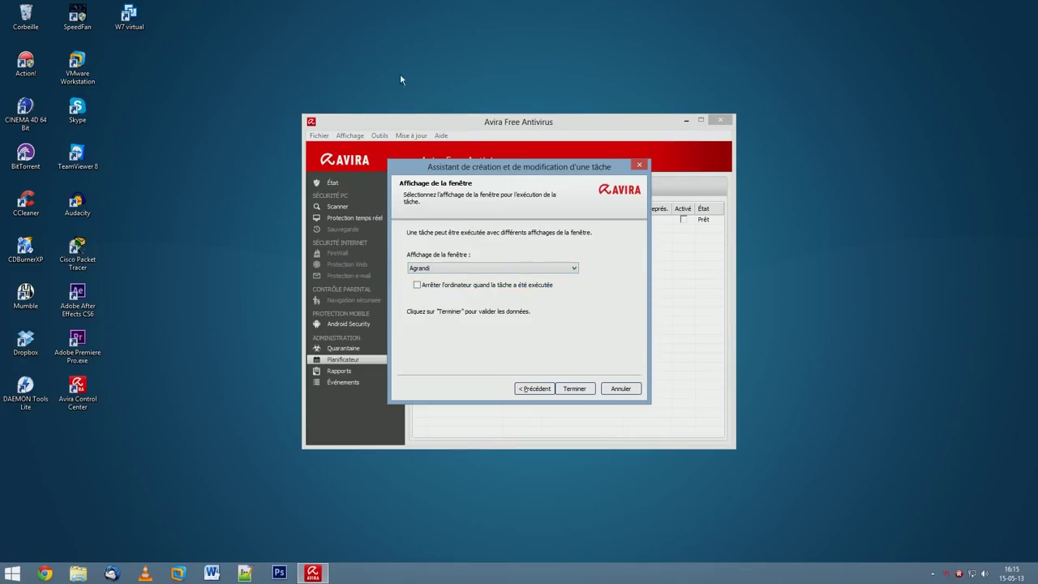
{"action": "left_click", "coordinate": [475, 268]}
{"action": "left_click", "coordinate": [463, 285]}
{"action": "left_click", "coordinate": [455, 283]}
{"action": "left_click", "coordinate": [579, 389]}
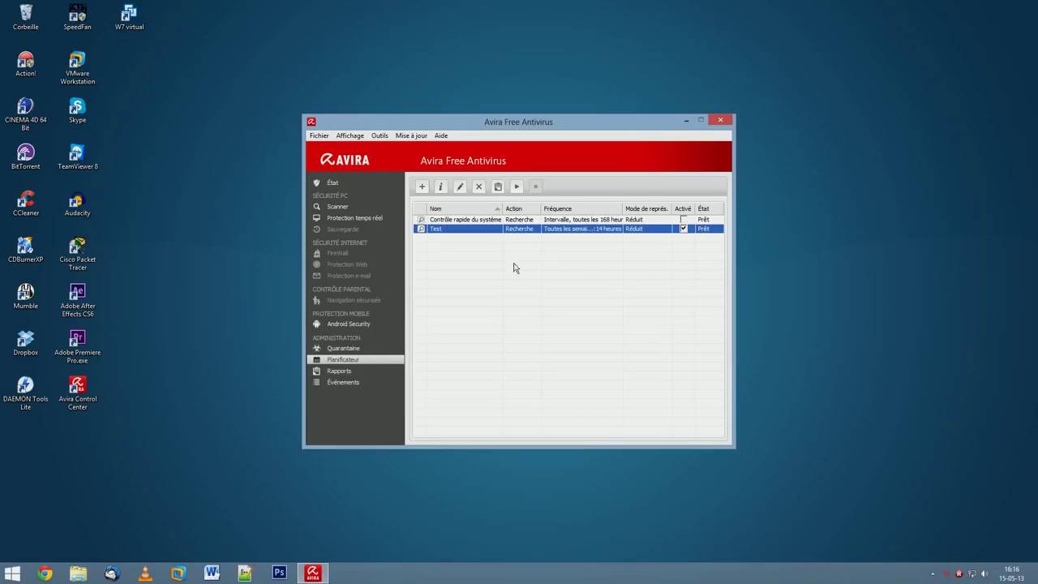
Toggle the activation option of the scheduled task "Test"
{"action": "left_click", "coordinate": [684, 229]}
{"action": "left_click", "coordinate": [684, 230]}
{"action": "left_click", "coordinate": [684, 230]}
View the Rapports page and look through several update and scan reports in its list
{"action": "left_click", "coordinate": [348, 373]}
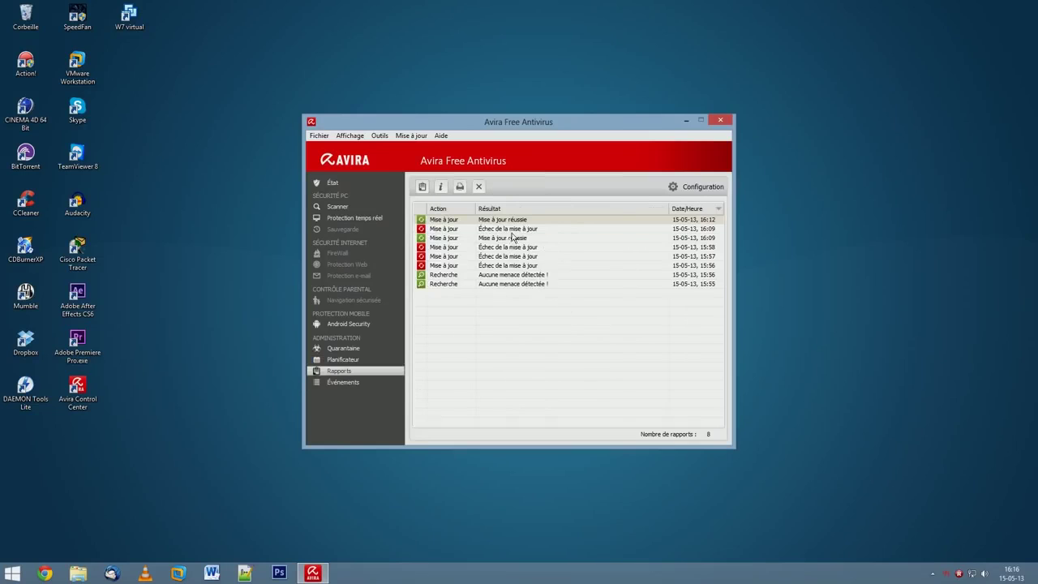
{"action": "left_click", "coordinate": [522, 284]}
{"action": "left_click", "coordinate": [520, 257]}
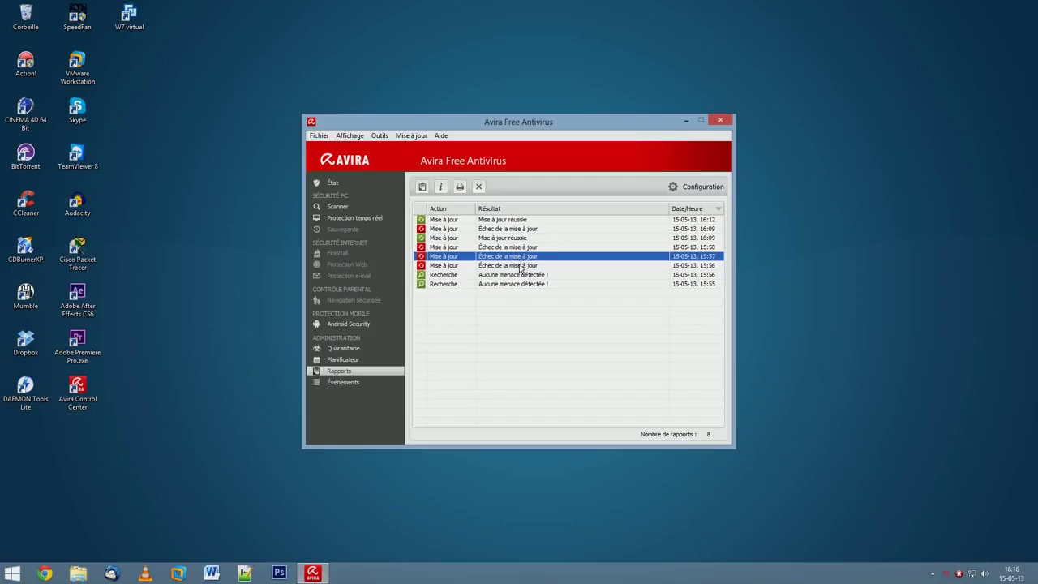
{"action": "left_click", "coordinate": [534, 238]}
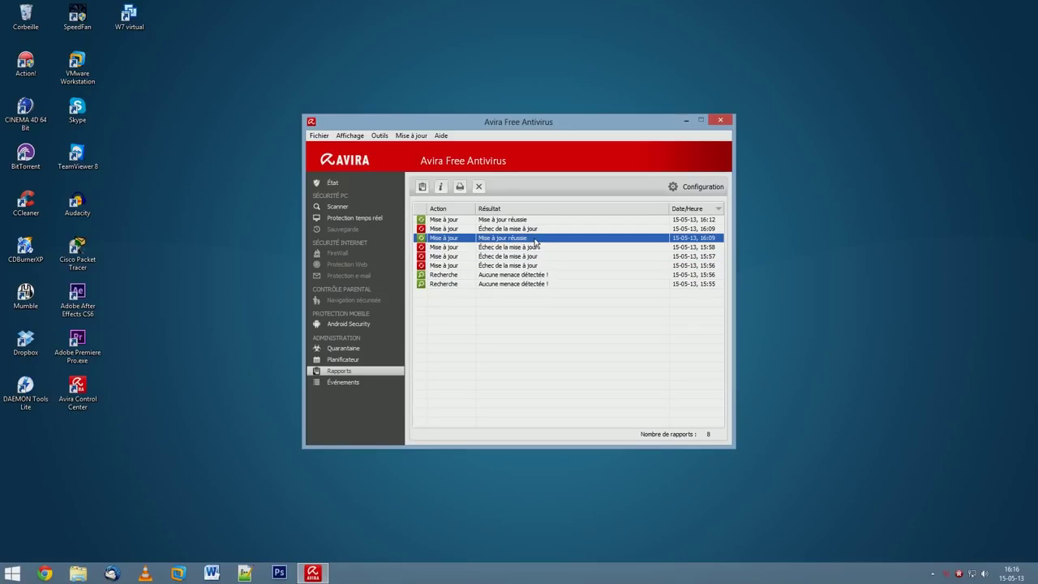
Examine the Événements list, widening its Module column and trying the Scanner module filter off and on
{"action": "left_click", "coordinate": [353, 386]}
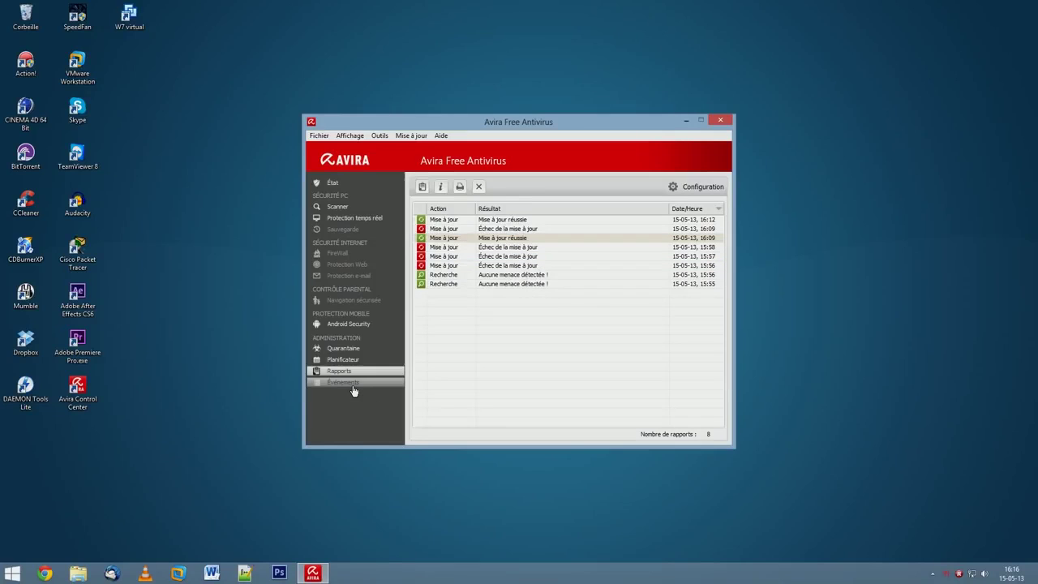
{"action": "left_click", "coordinate": [614, 302]}
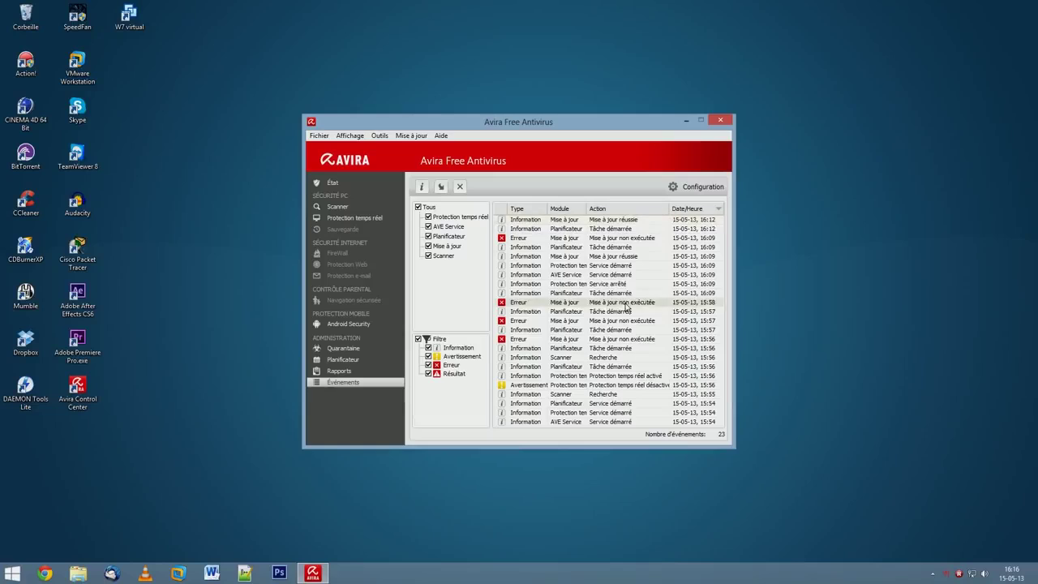
{"action": "left_click_drag", "start_coordinate": [594, 208], "coordinate": [604, 208]}
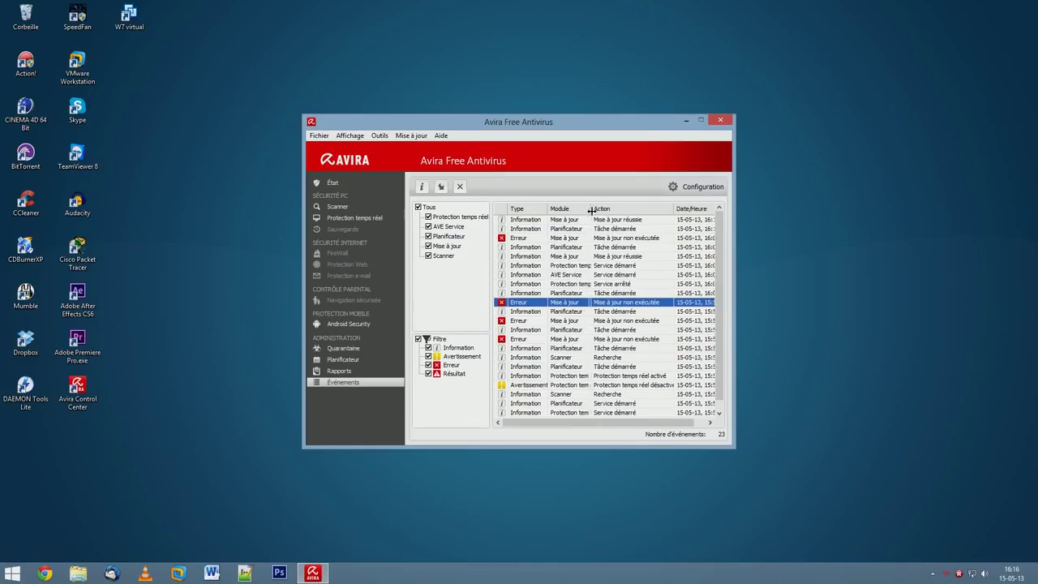
{"action": "left_click", "coordinate": [436, 257]}
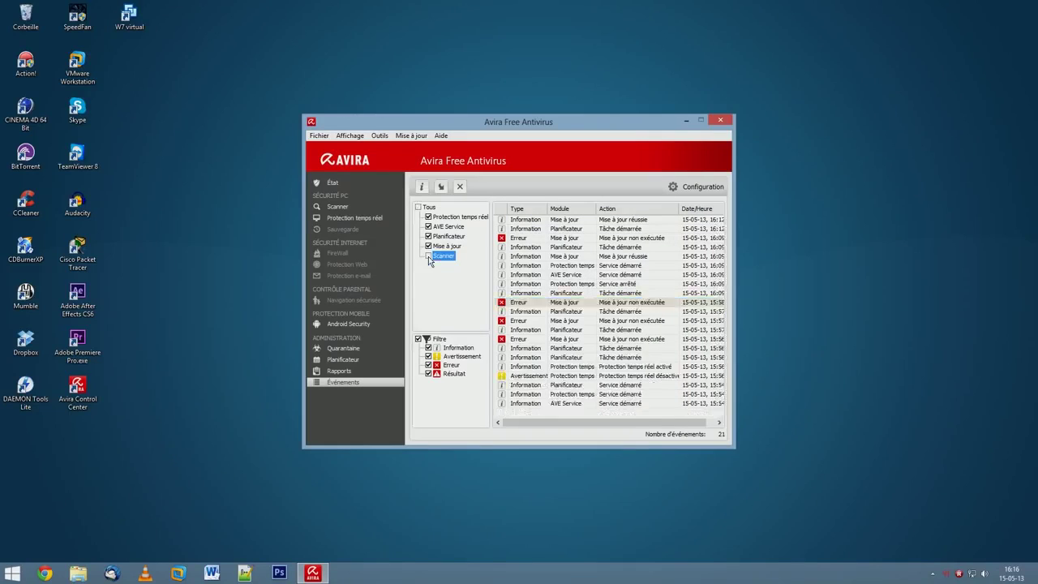
{"action": "left_click", "coordinate": [643, 292]}
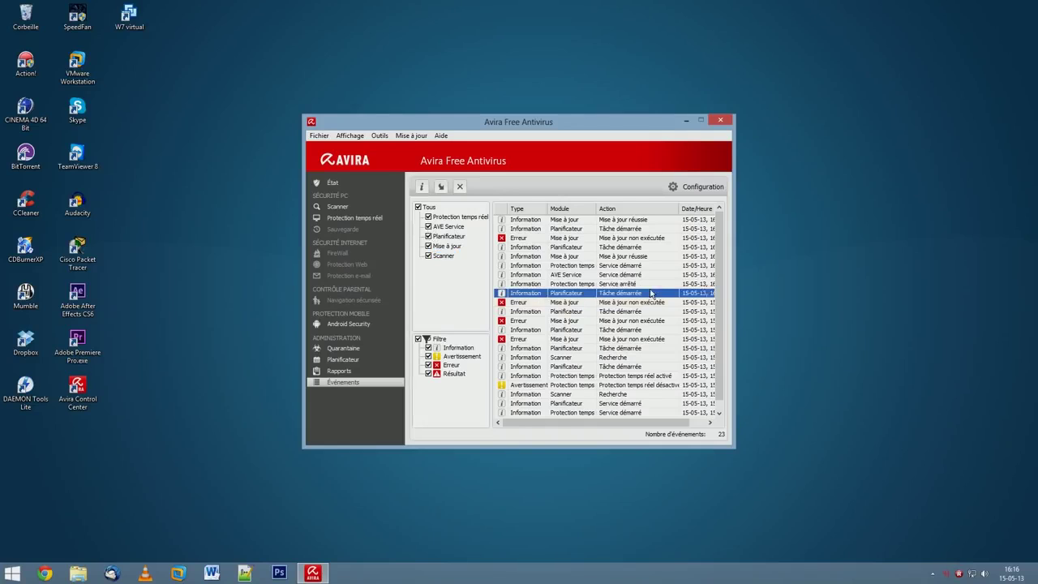
{"action": "scroll", "coordinate": [659, 308], "scroll_direction": "down", "scroll_amount": 1}
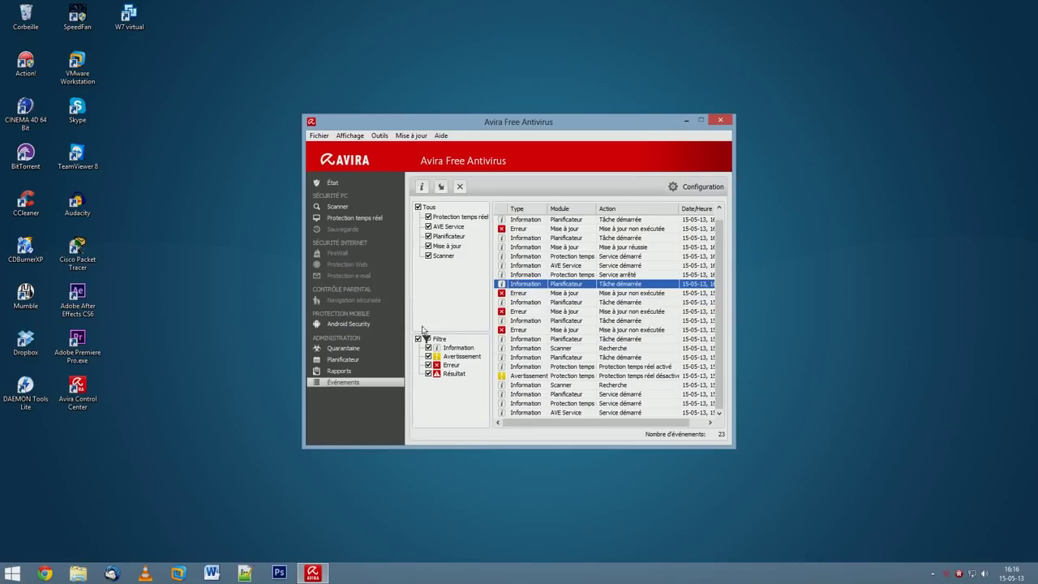
Return to the État overview by way of the reports page and close the antivirus window
{"action": "left_click", "coordinate": [341, 371]}
{"action": "left_click", "coordinate": [334, 185]}
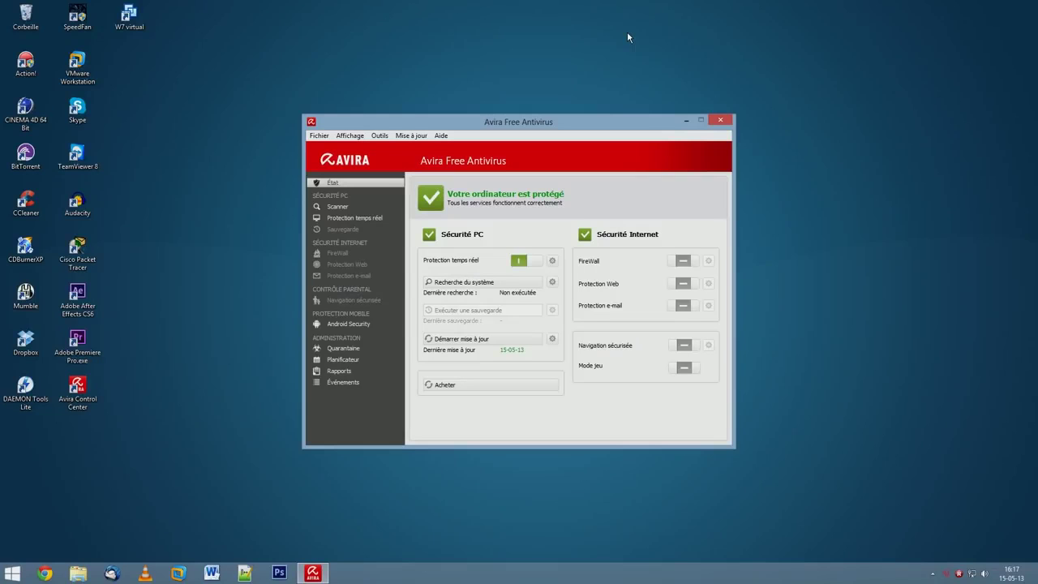
{"action": "left_click", "coordinate": [724, 120]}
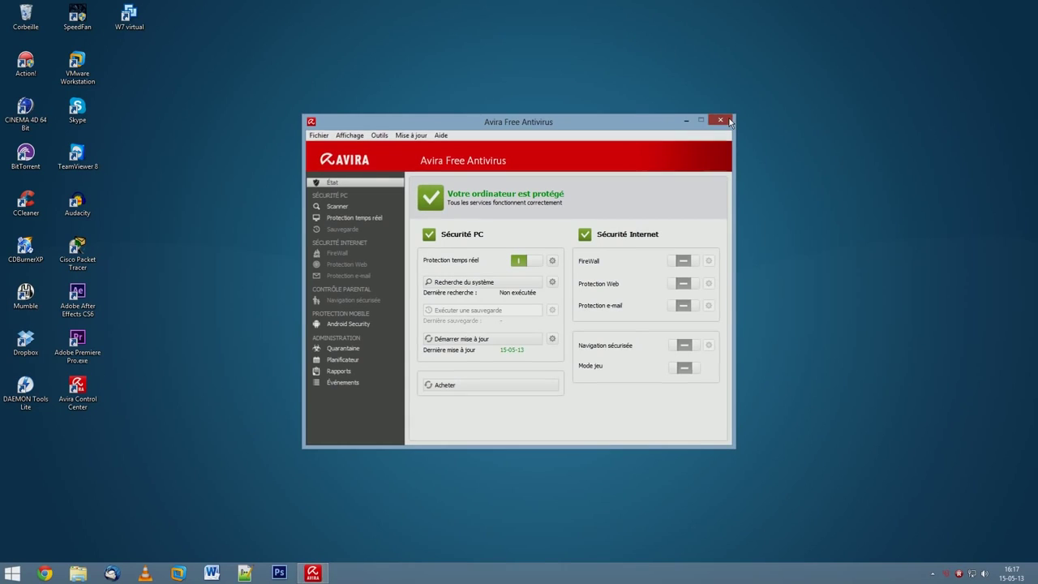
{"action": "left_click", "coordinate": [935, 245]}
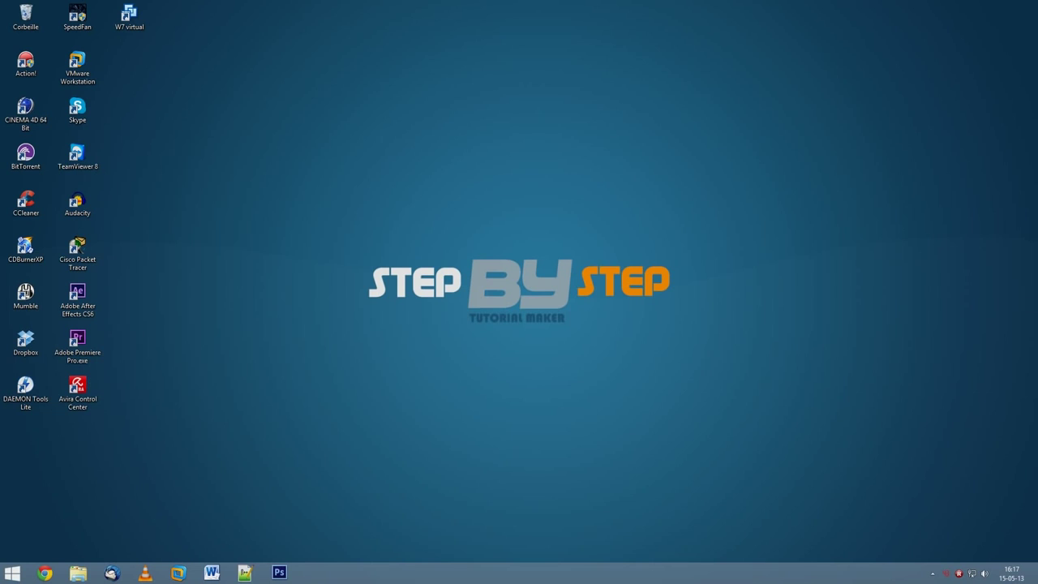